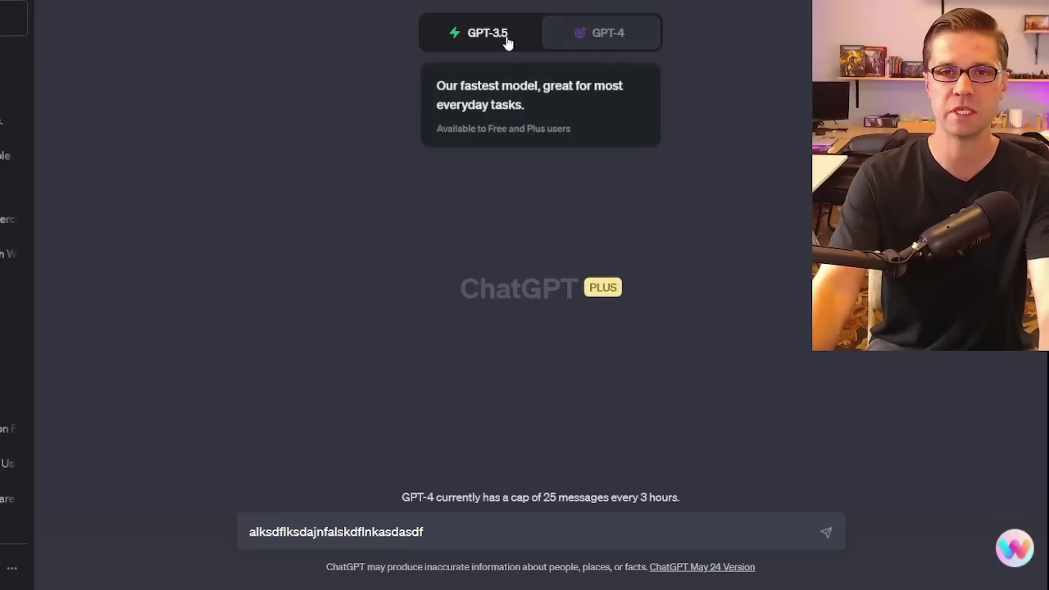
# Set the new chat's model to GPT-4 and select all the placeholder text in the message box.
pyautogui.click(484, 33)
pyautogui.click(597, 37)
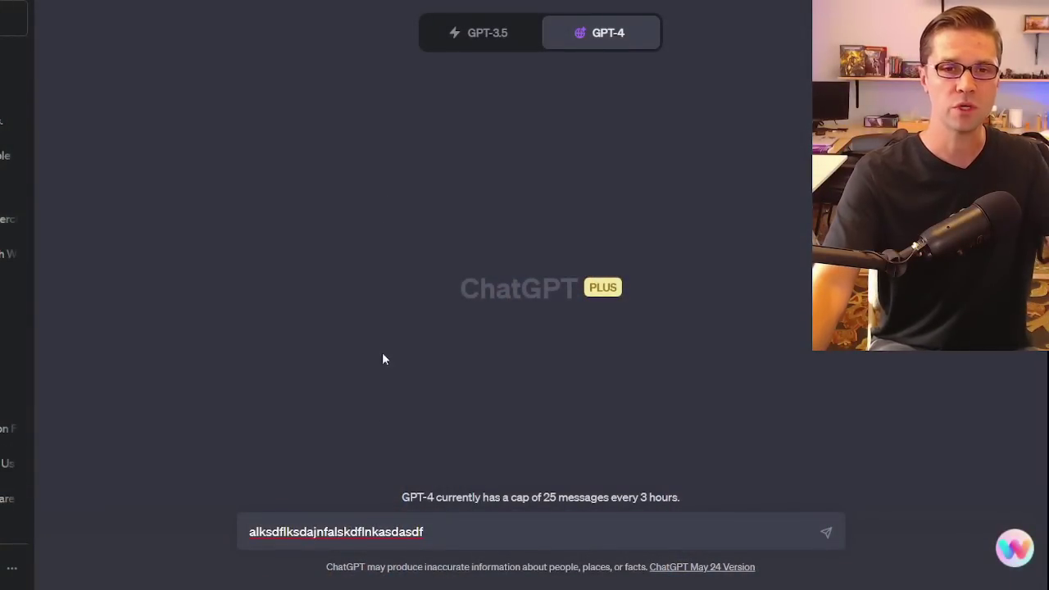
pyautogui.hotkey('ctrl', 'a')
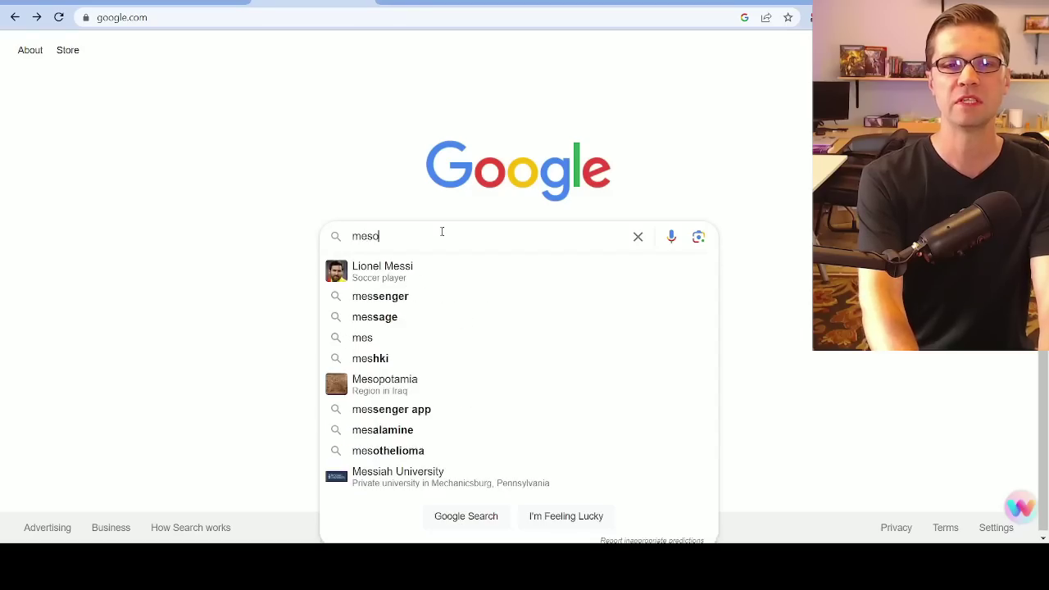
# Switch to Google and search for "mesothelioma lawsuit".
pyautogui.write('ol')
pyautogui.press('BackSpace')
pyautogui.write('thelioma')
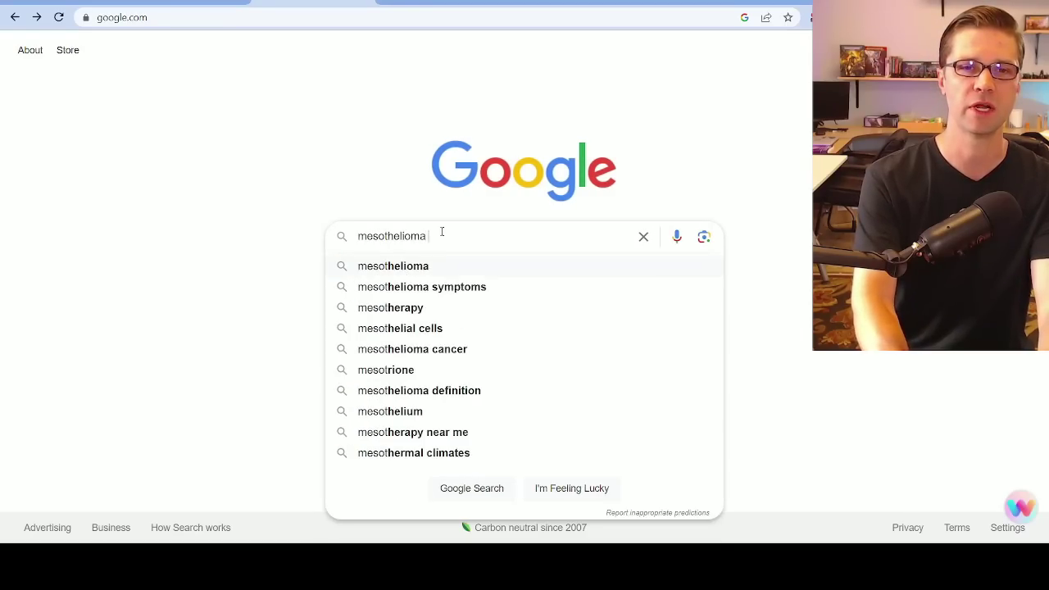
pyautogui.write(' lawsuit')
pyautogui.press('Return')
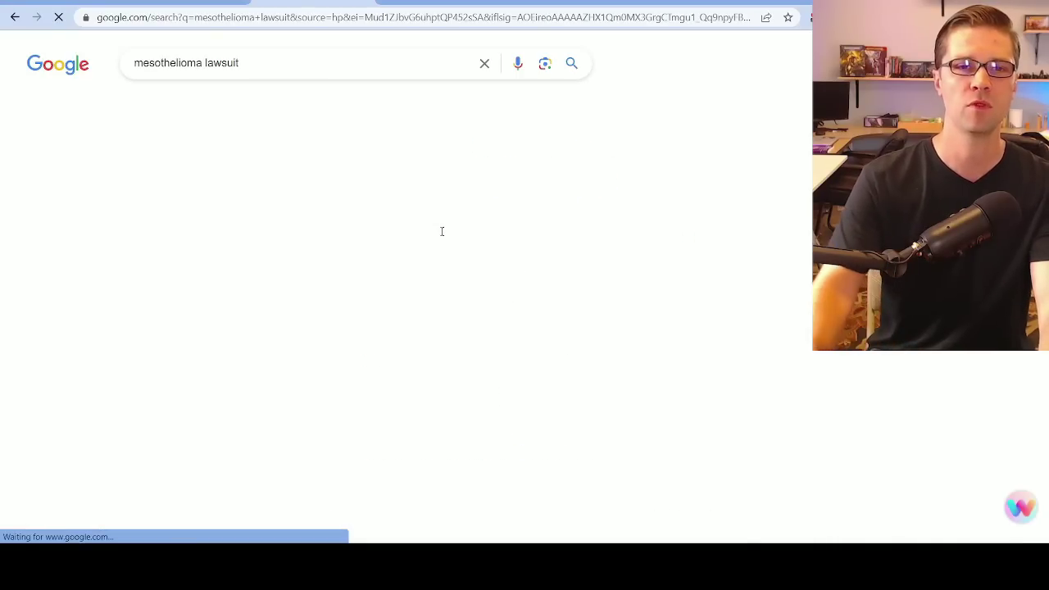
# Examine the organic search results and their SEO metrics, including domain authority, referring domains and search traffic.
pyautogui.scroll(-6, 230, 327)
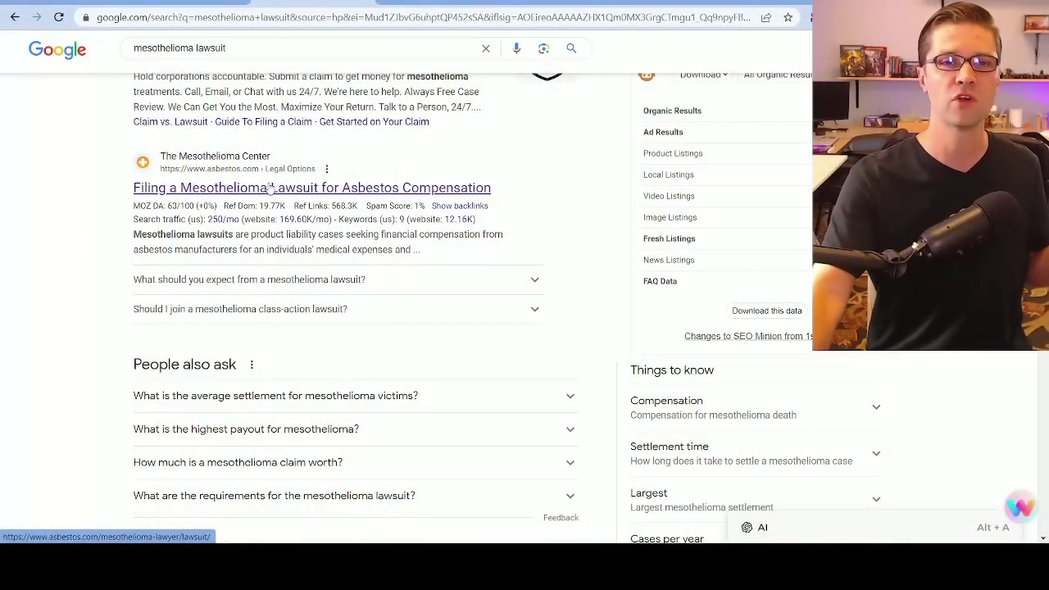
pyautogui.scroll(-3, 70, 292)
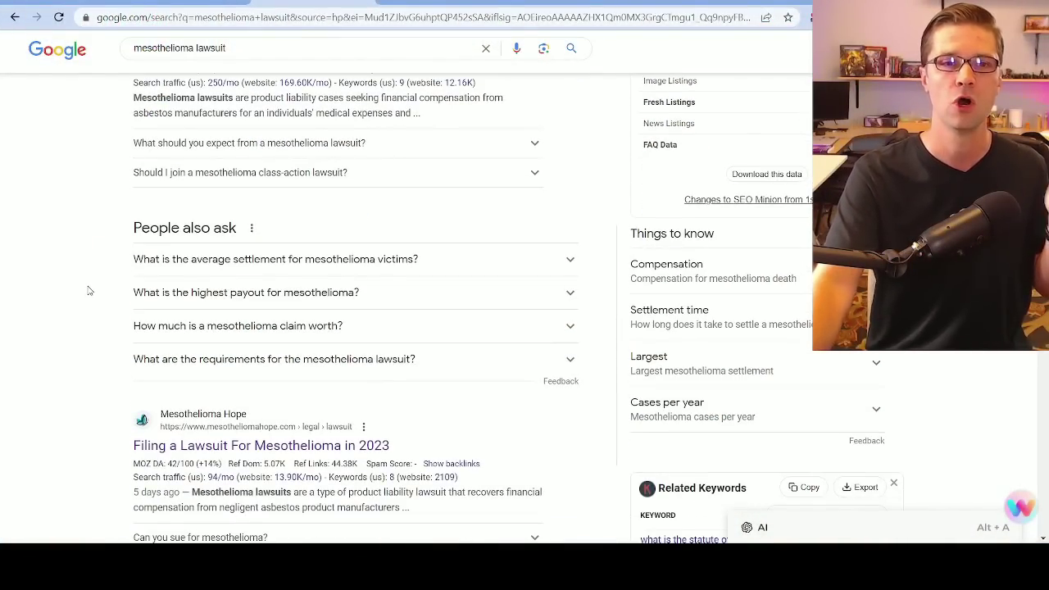
pyautogui.scroll(-1, 96, 289)
pyautogui.scroll(-2, 117, 290)
pyautogui.scroll(-2, 120, 290)
pyautogui.scroll(10, 90, 316)
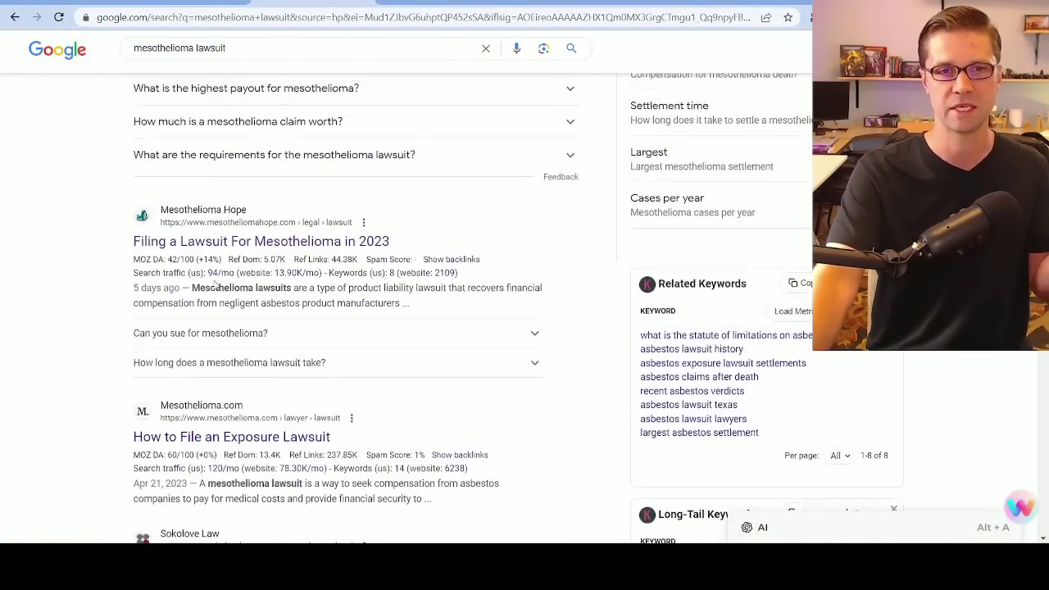
pyautogui.scroll(1, 106, 349)
pyautogui.scroll(-1, 154, 361)
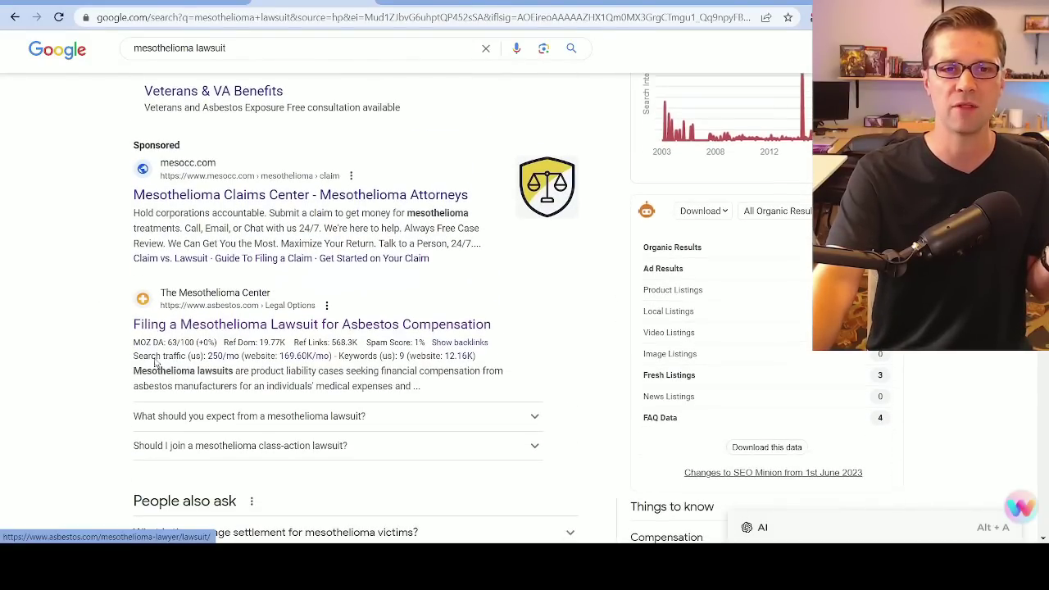
# Open the Asbestos.com result "Filing a Mesothelioma Lawsuit for Asbestos Compensation" and skim the article.
pyautogui.click(259, 326)
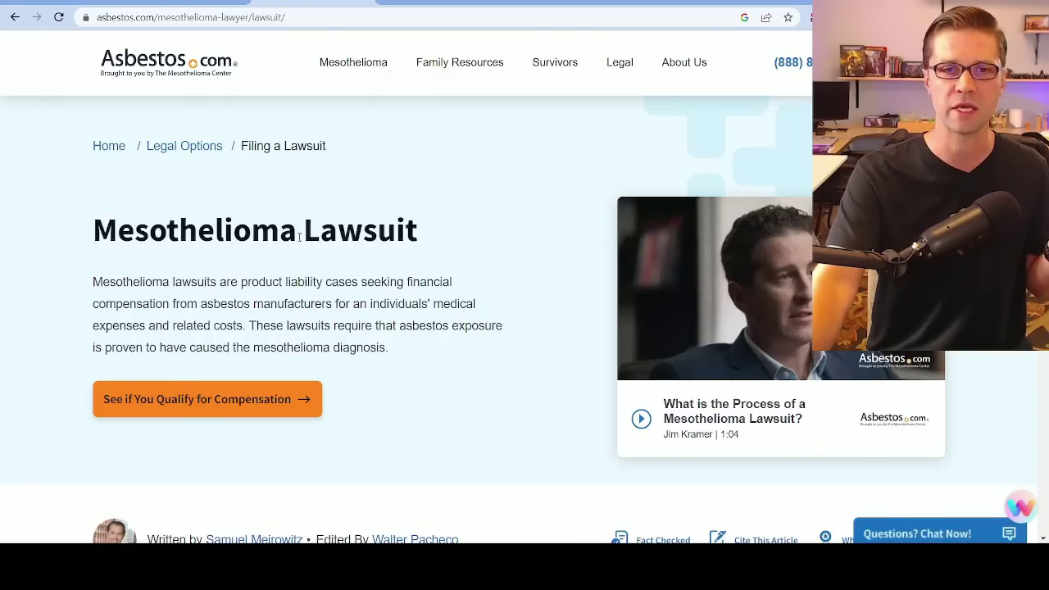
pyautogui.scroll(-15, 279, 240)
pyautogui.scroll(-8, 246, 328)
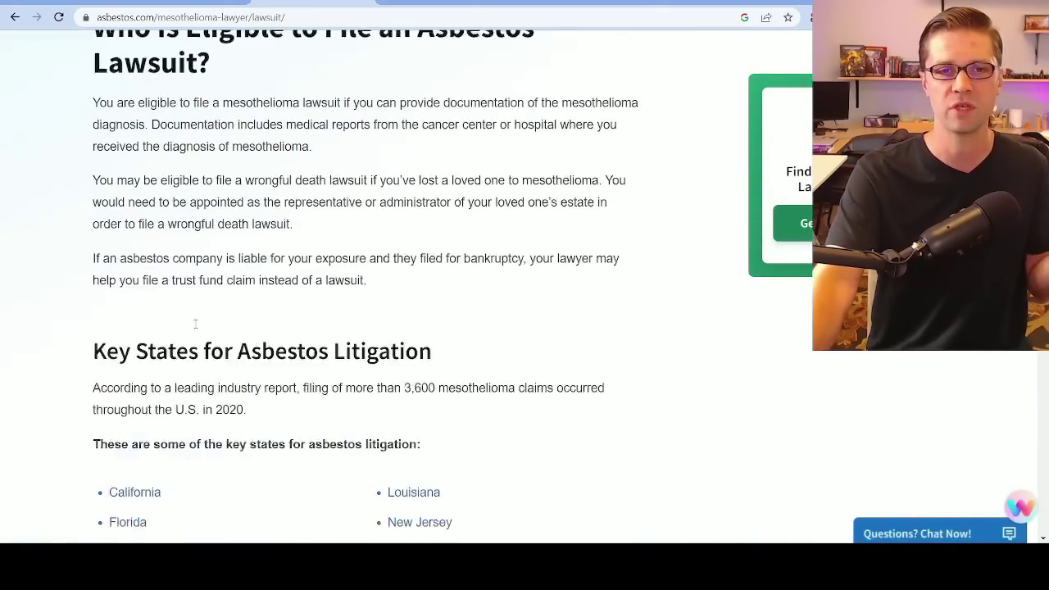
pyautogui.scroll(-1, 195, 324)
pyautogui.scroll(-15, 191, 324)
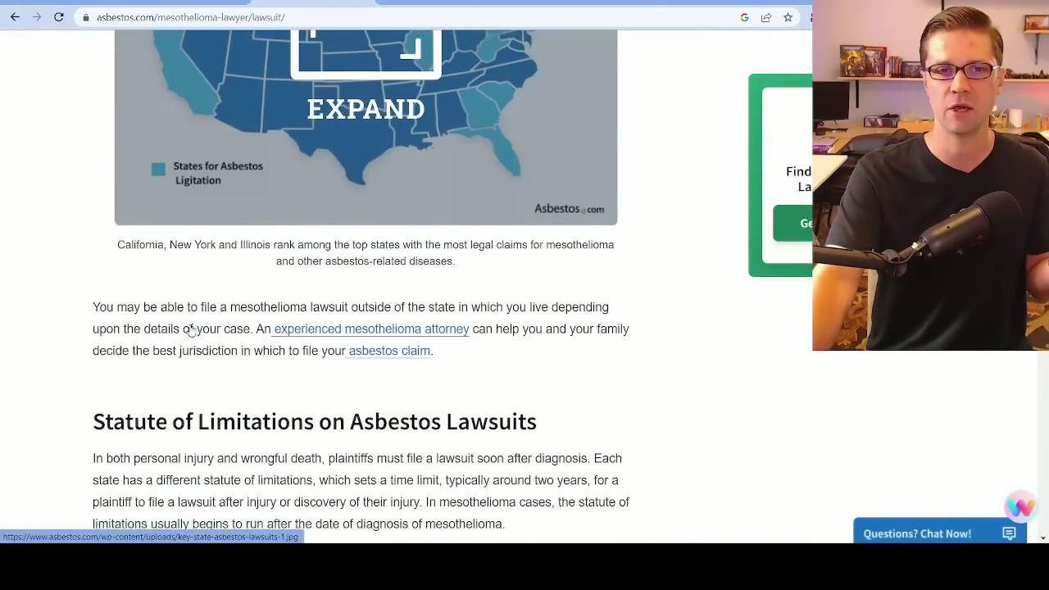
pyautogui.scroll(12, 205, 342)
pyautogui.scroll(20, 205, 343)
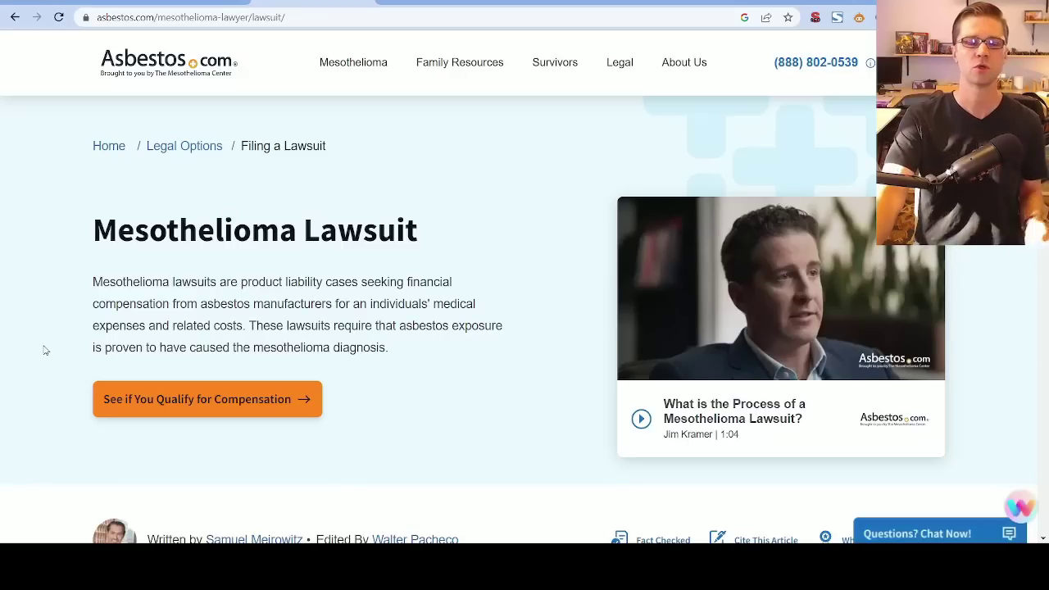
# View the "See if You Qualify for Compensation" form without filling it in, and close it.
pyautogui.click(211, 406)
pyautogui.scroll(-2, 481, 384)
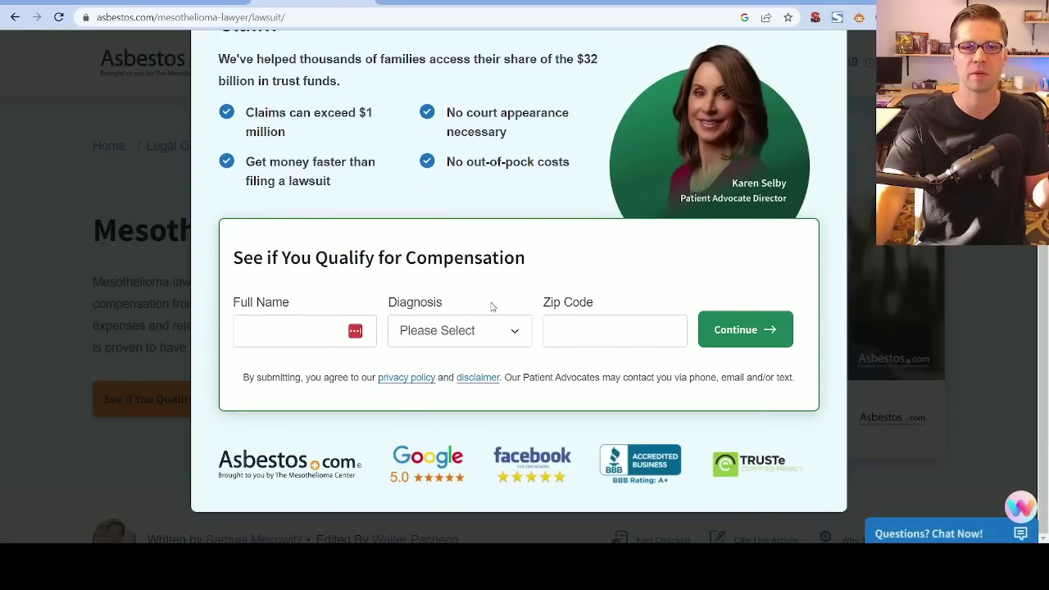
pyautogui.scroll(2, 815, 87)
pyautogui.click(830, 78)
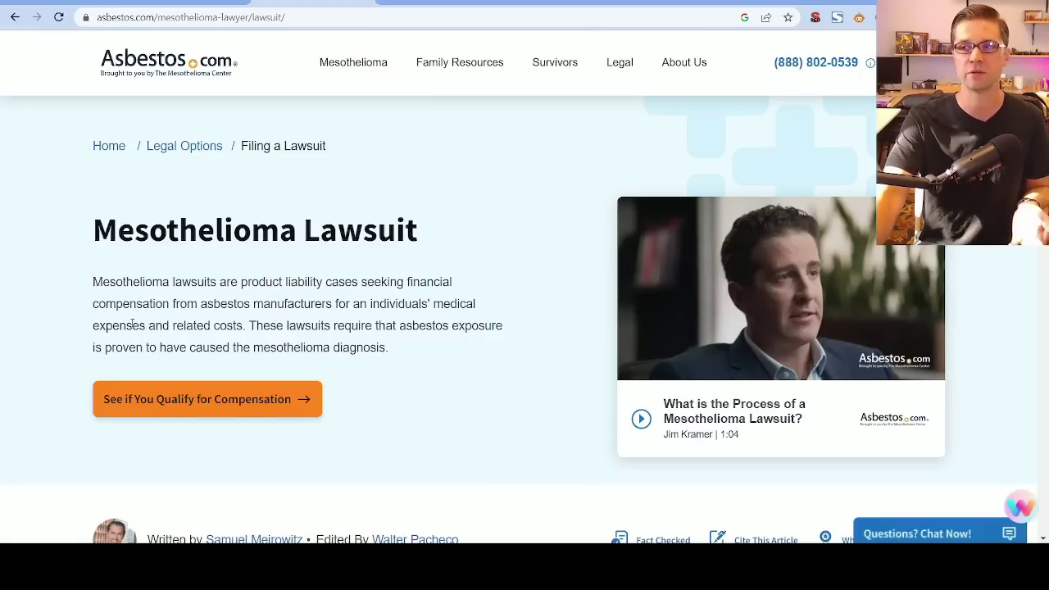
pyautogui.scroll(-4, 129, 327)
pyautogui.scroll(4, 211, 257)
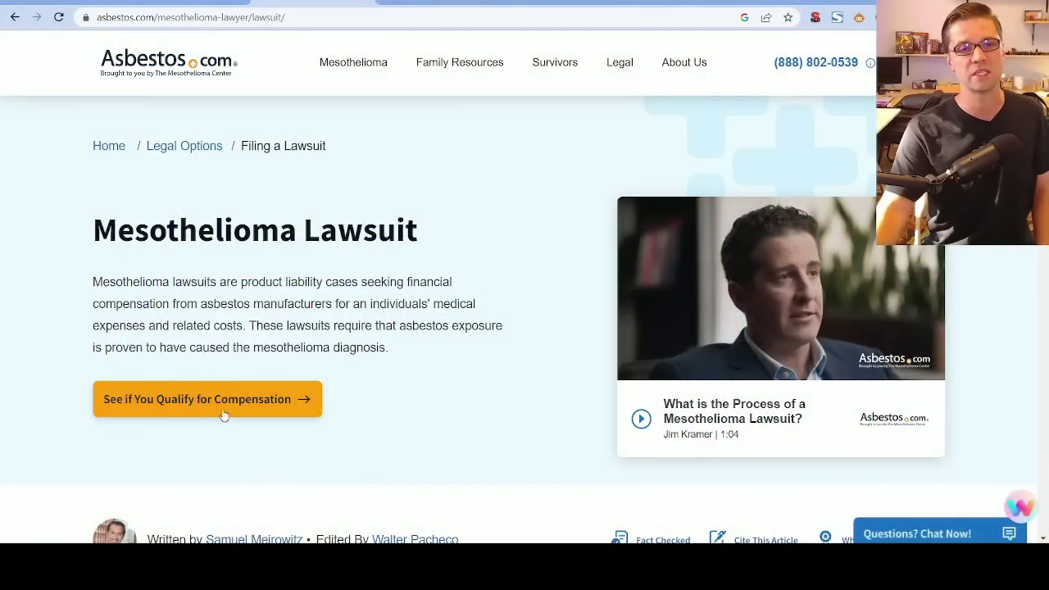
# Read the article's Fact Checked statement about its fact-checking process and close it.
pyautogui.scroll(-5, 97, 298)
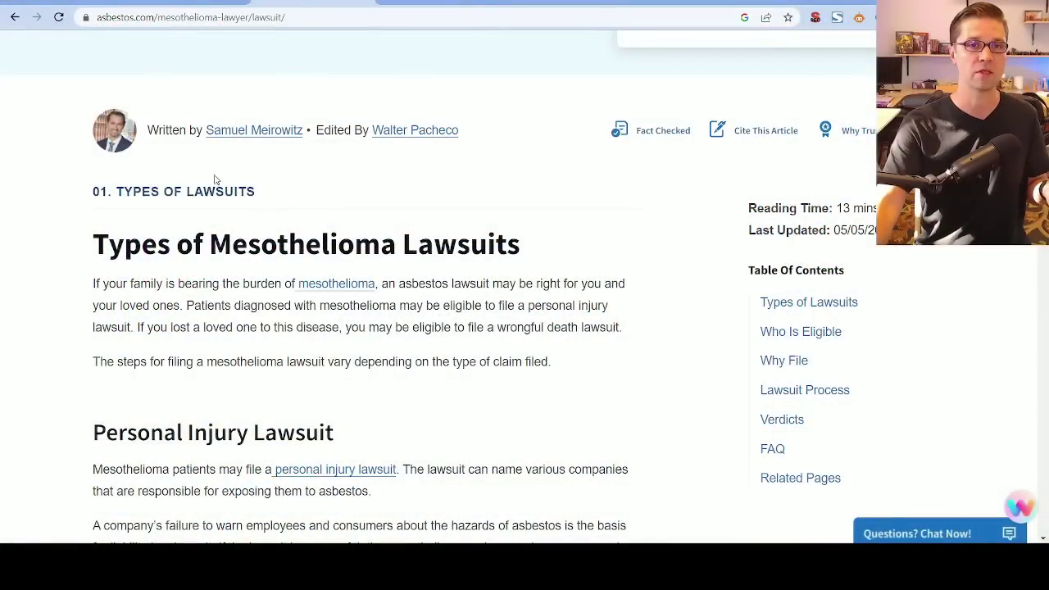
pyautogui.click(479, 155)
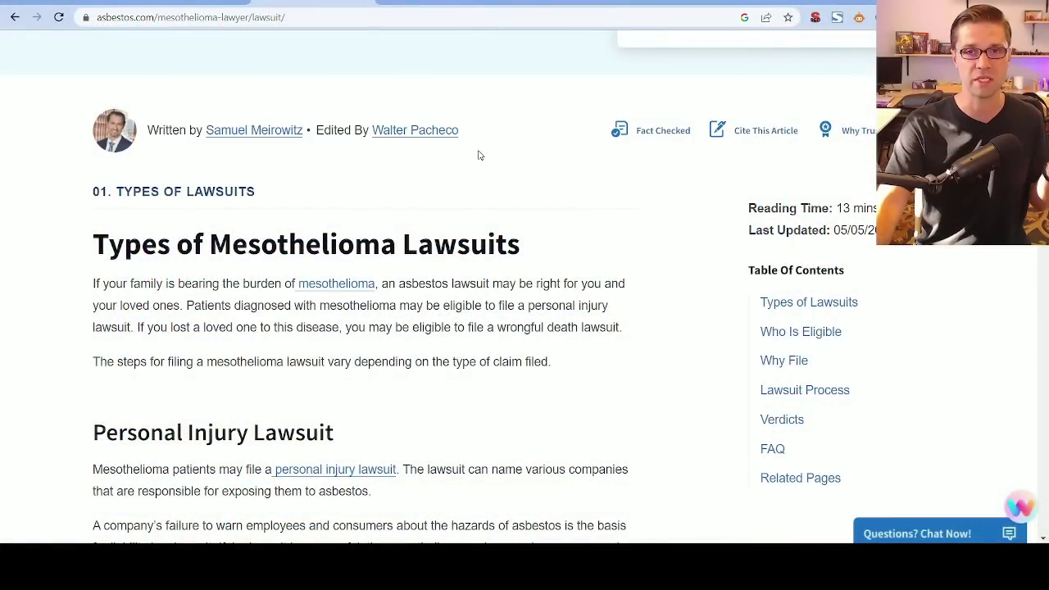
pyautogui.click(655, 133)
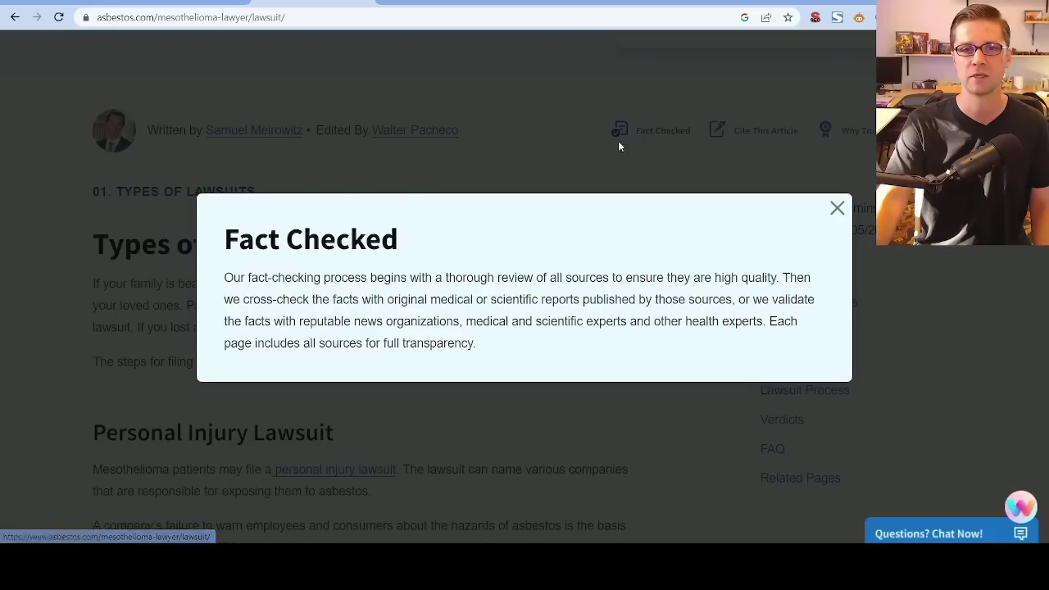
pyautogui.moveTo(227, 283); pyautogui.dragTo(485, 300)
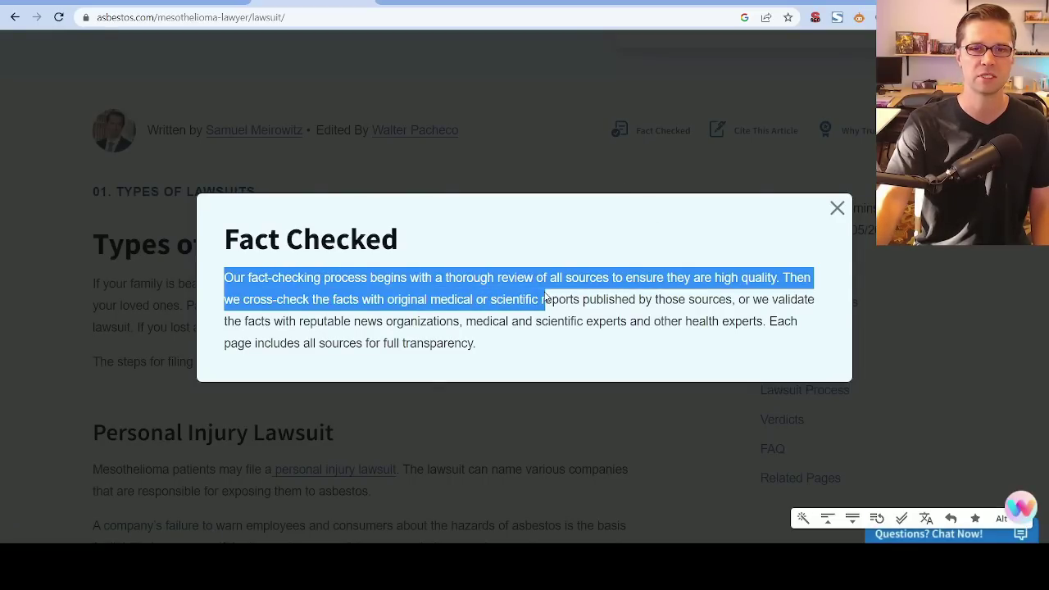
pyautogui.click(519, 327)
pyautogui.click(837, 209)
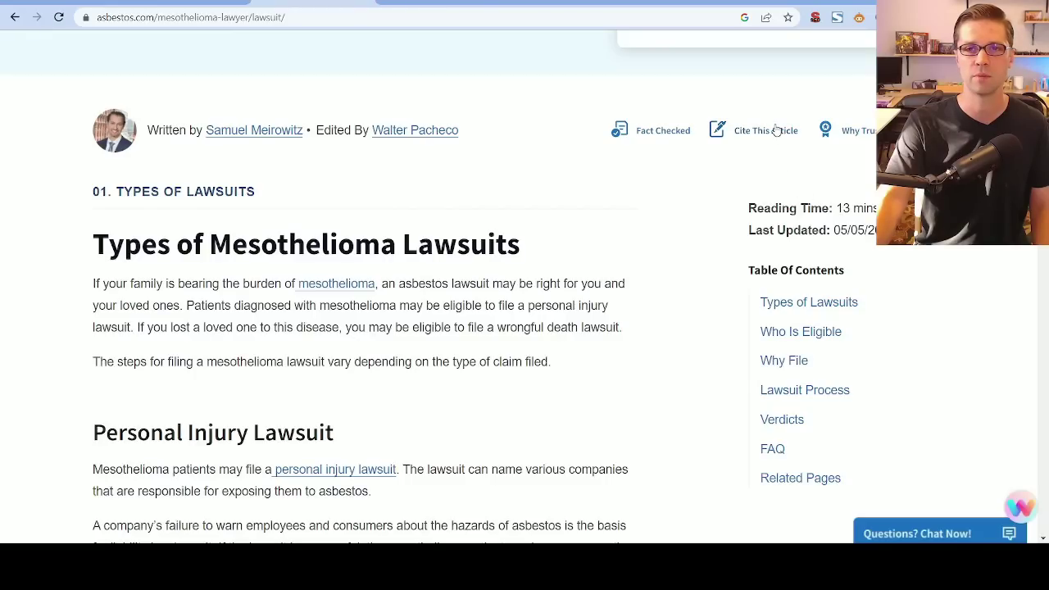
# View the APA, MLA and Chicago citation formats offered for the article and close them.
pyautogui.click(761, 133)
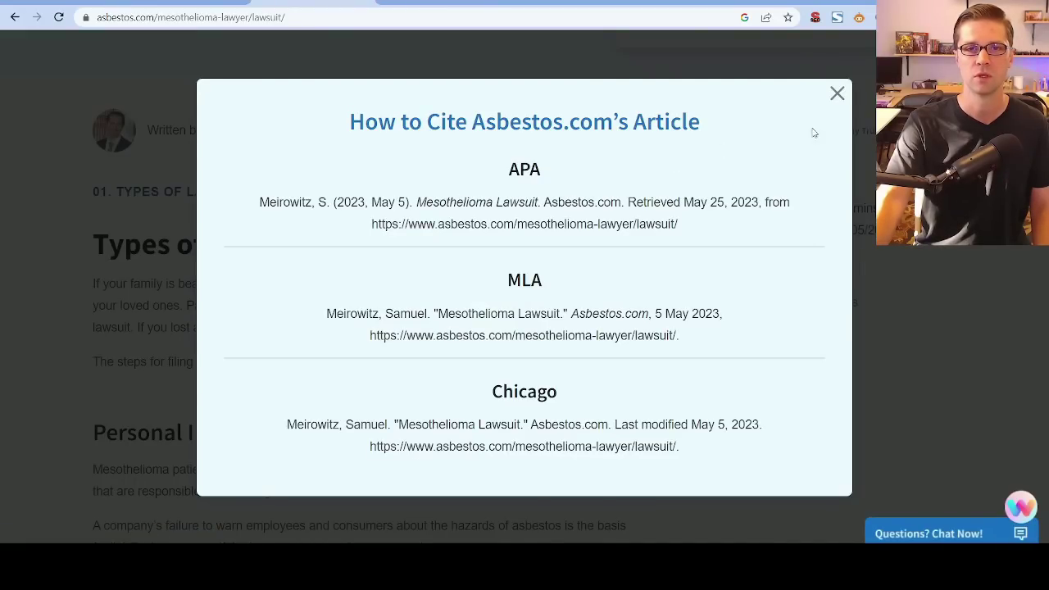
pyautogui.click(838, 93)
pyautogui.click(749, 126)
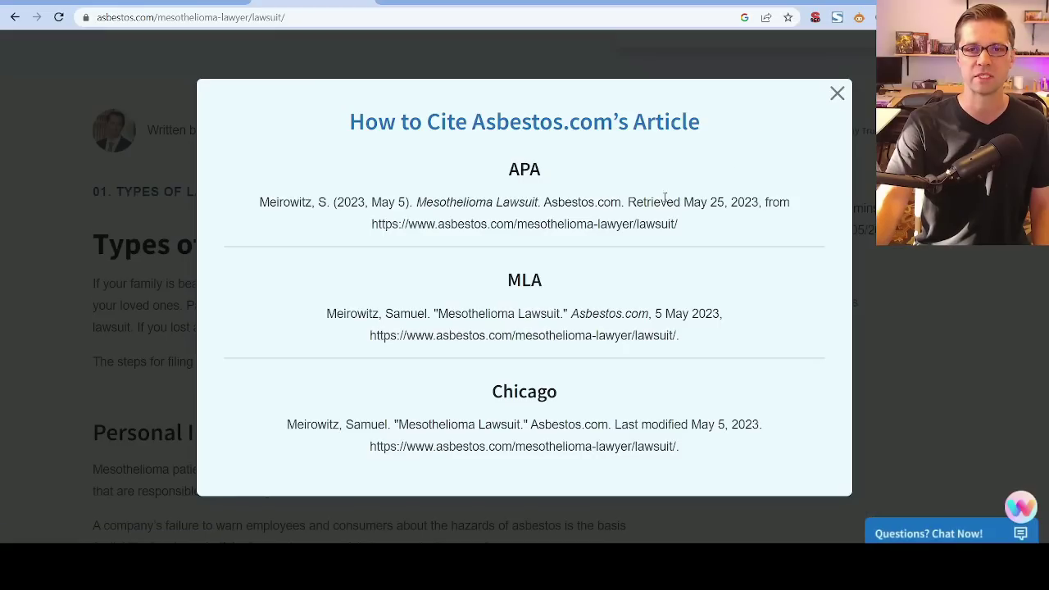
pyautogui.click(837, 94)
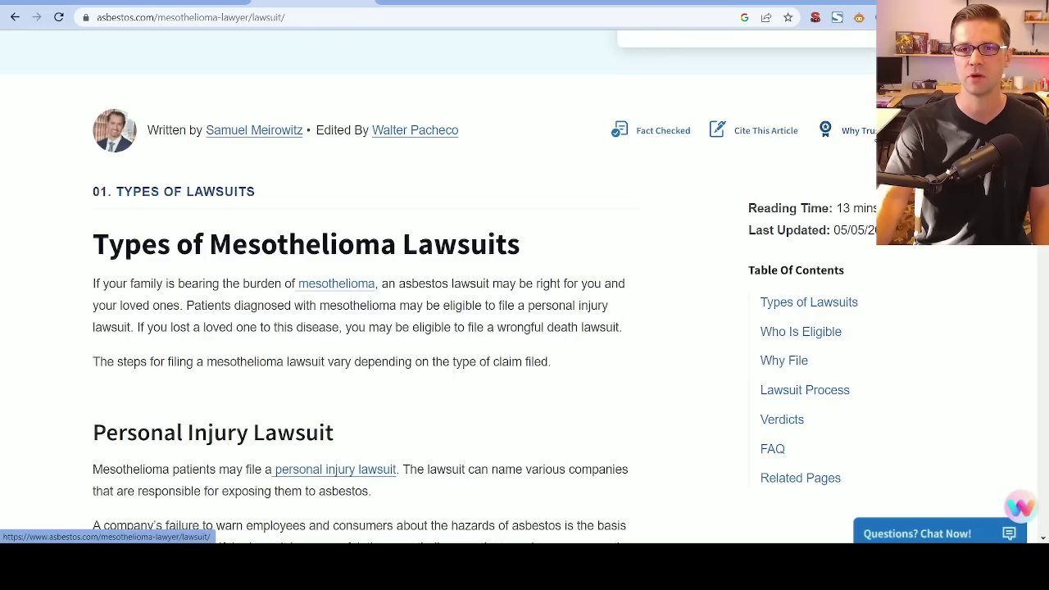
# Look through the article's information on why the site can be trusted and close it.
pyautogui.click(873, 132)
pyautogui.scroll(-4, 728, 174)
pyautogui.scroll(4, 752, 166)
pyautogui.click(830, 79)
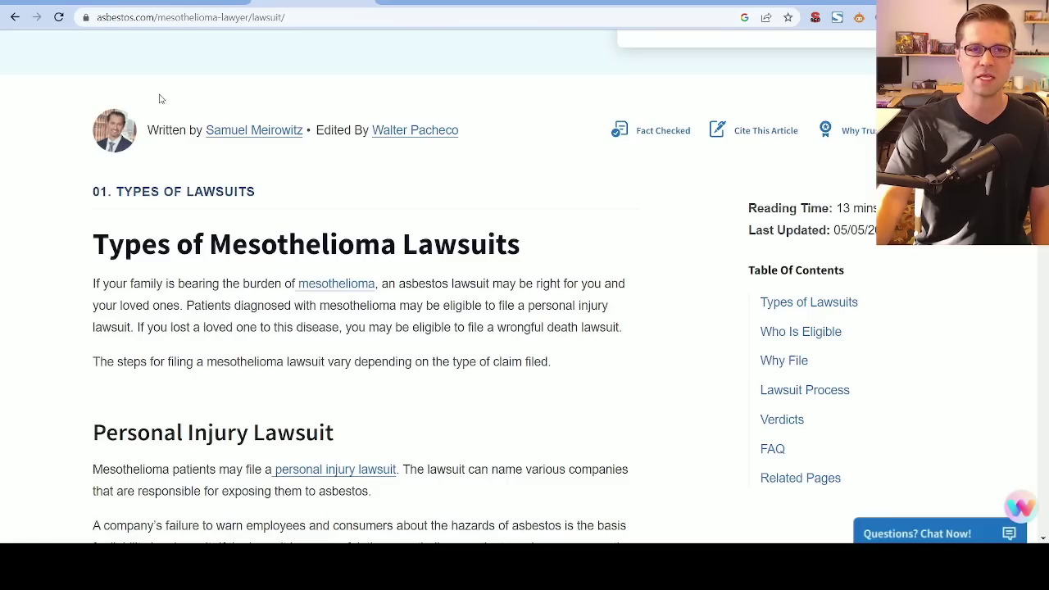
# Examine the article's H1 to H5 heading structure with the SEO browser extension and close the overview.
pyautogui.scroll(-10, 33, 274)
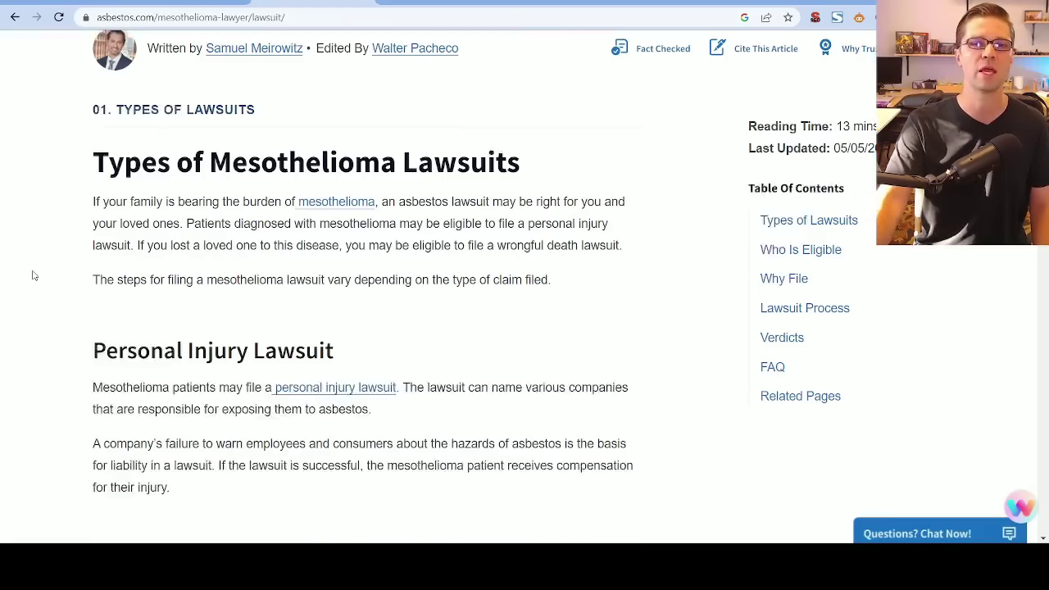
pyautogui.scroll(9, 647, 106)
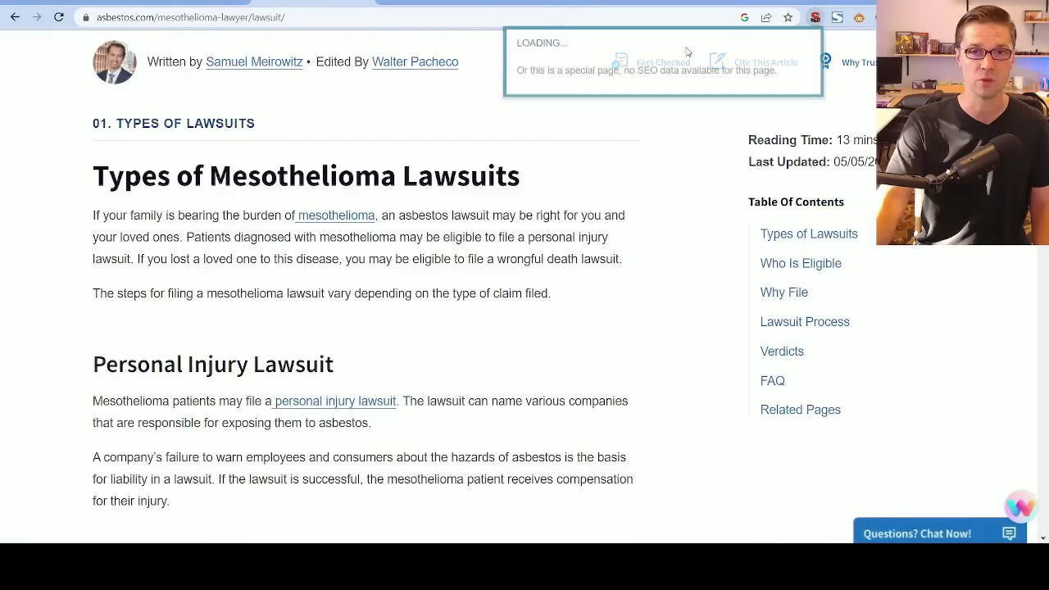
pyautogui.click(483, 54)
pyautogui.scroll(-5, 563, 222)
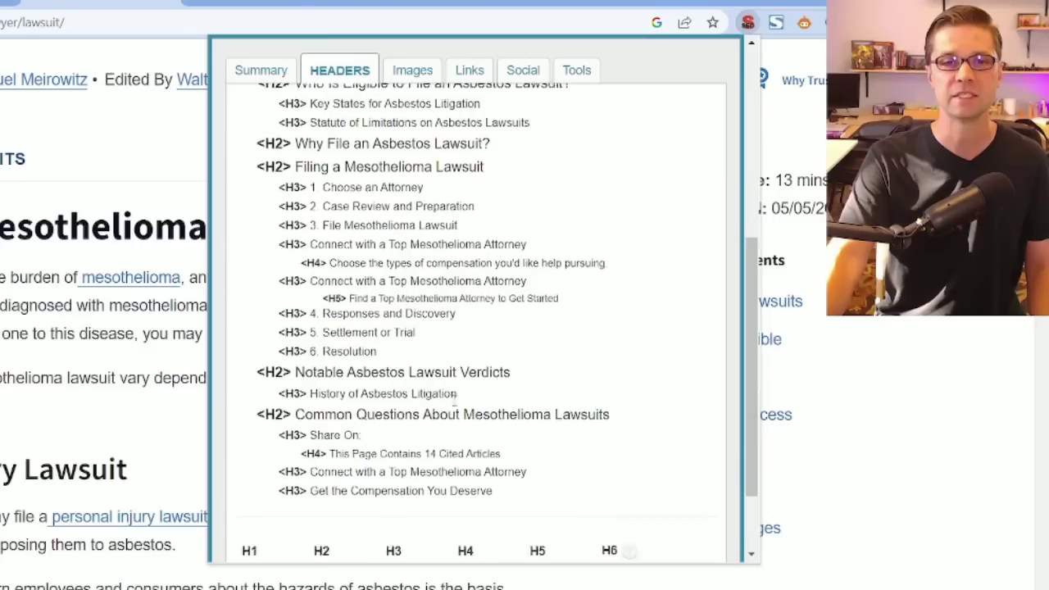
pyautogui.scroll(-3, 457, 396)
pyautogui.scroll(4, 464, 368)
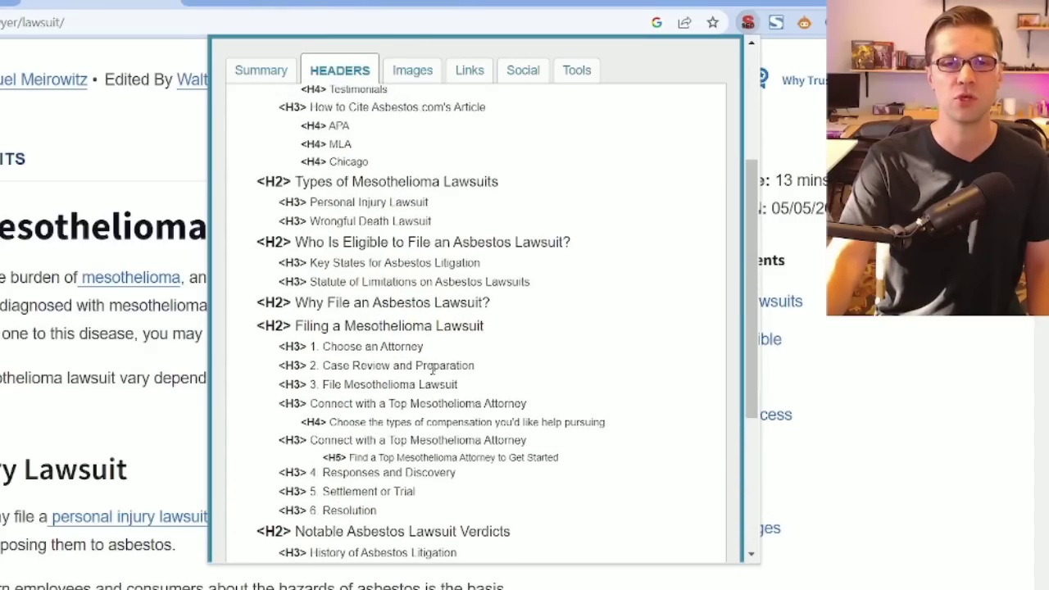
pyautogui.scroll(3, 434, 357)
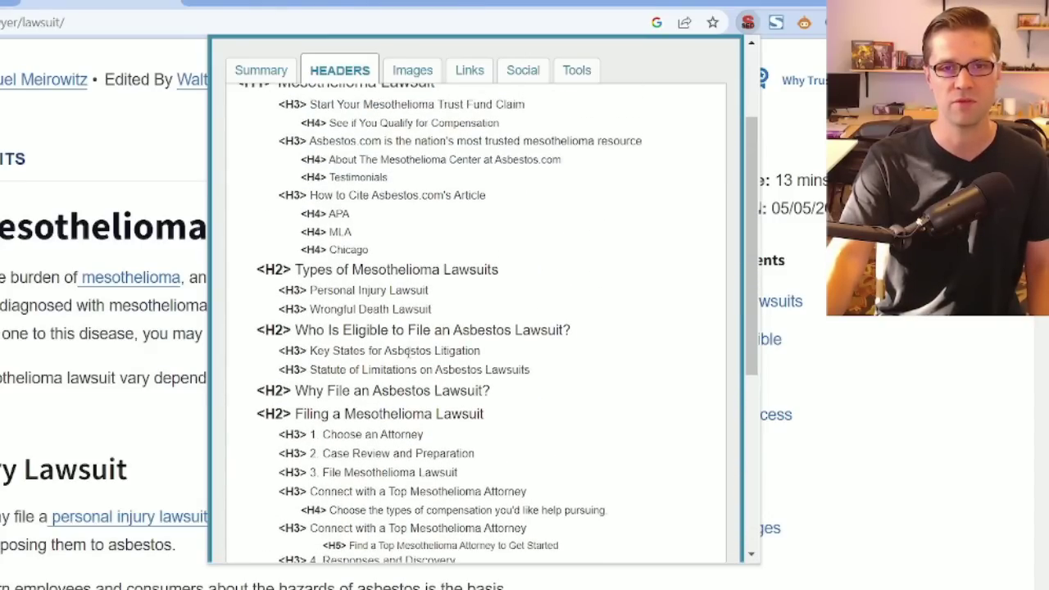
pyautogui.scroll(-4, 365, 214)
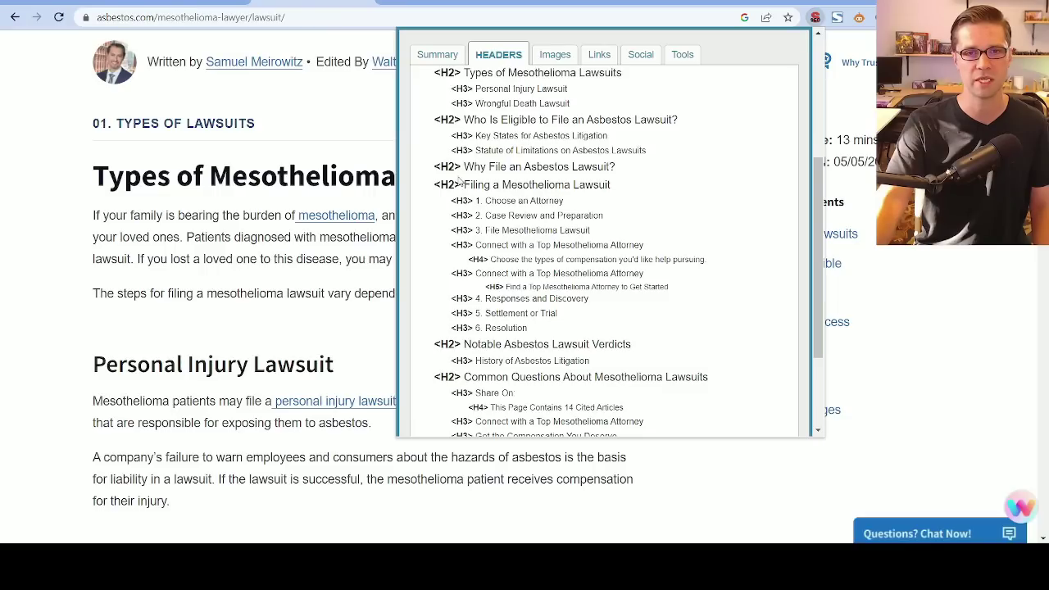
pyautogui.click(96, 315)
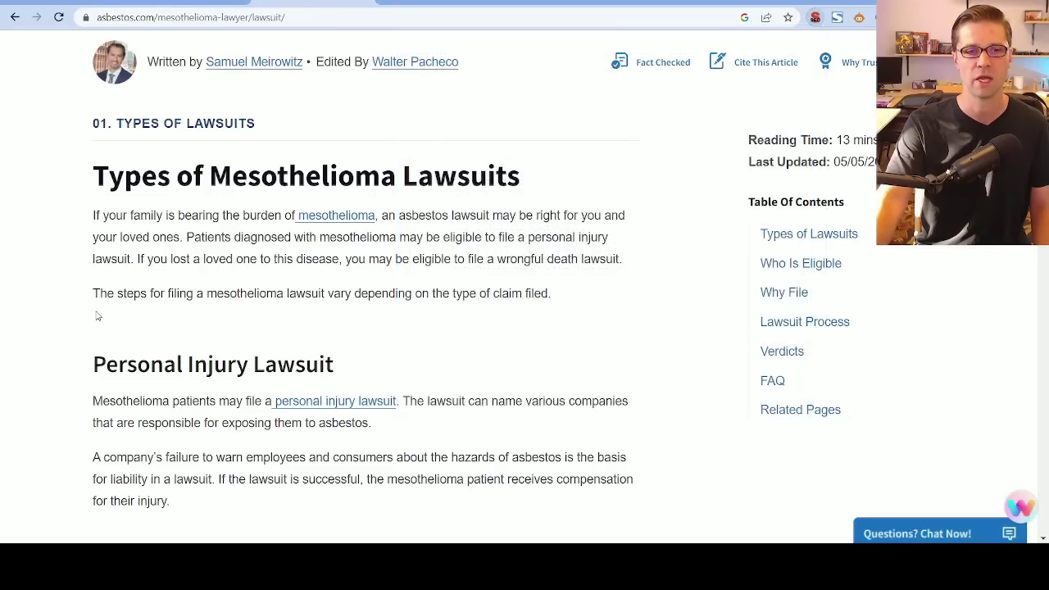
# Skim the article's body sections, from the types of lawsuits to the filing steps, and return to its beginning.
pyautogui.scroll(-10, 97, 316)
pyautogui.scroll(-20, 96, 316)
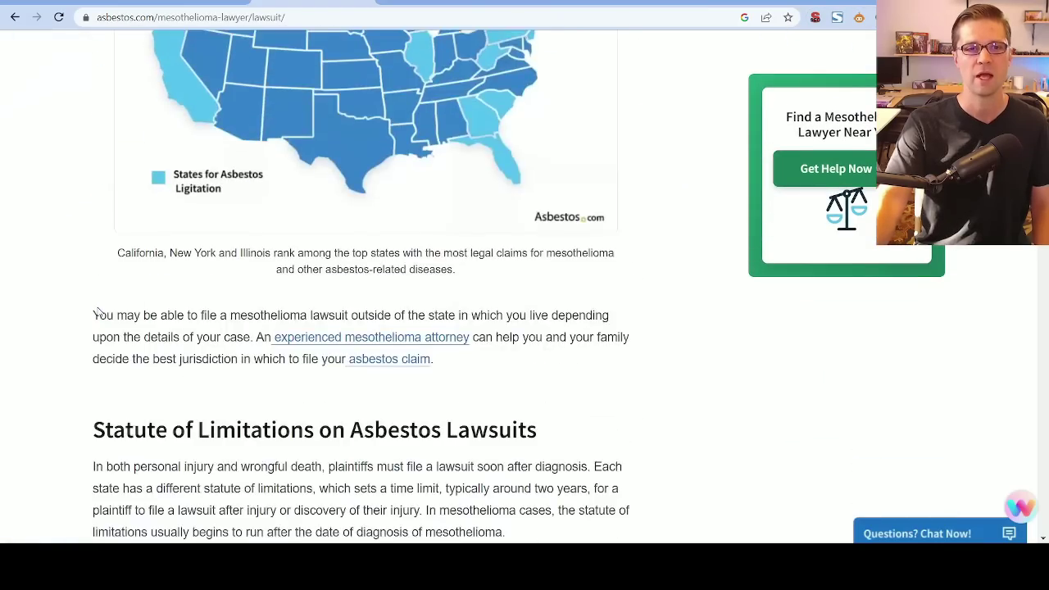
pyautogui.scroll(-20, 96, 309)
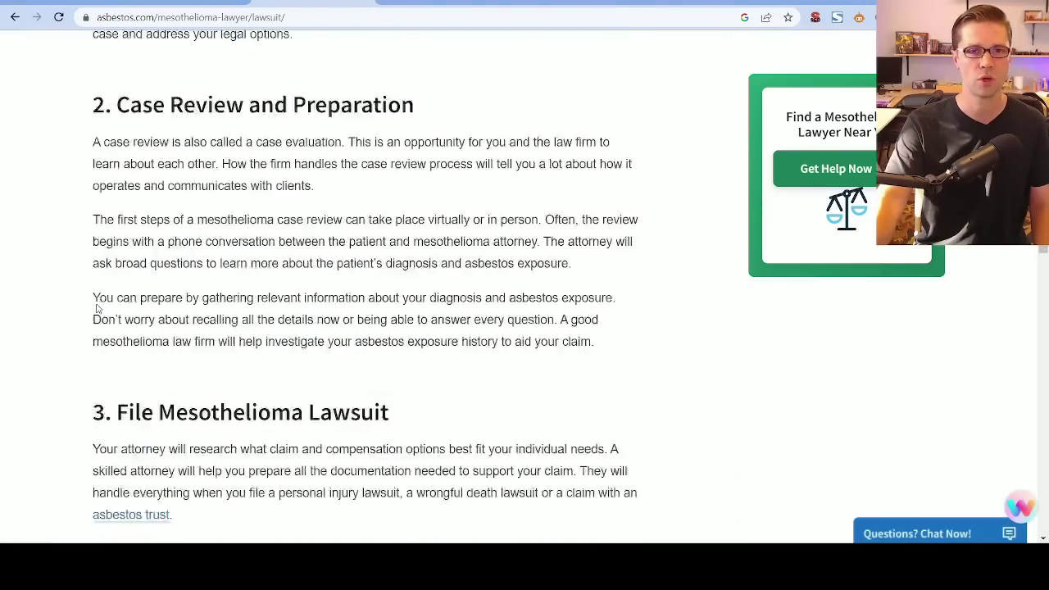
pyautogui.scroll(4, 101, 307)
pyautogui.scroll(20, 101, 309)
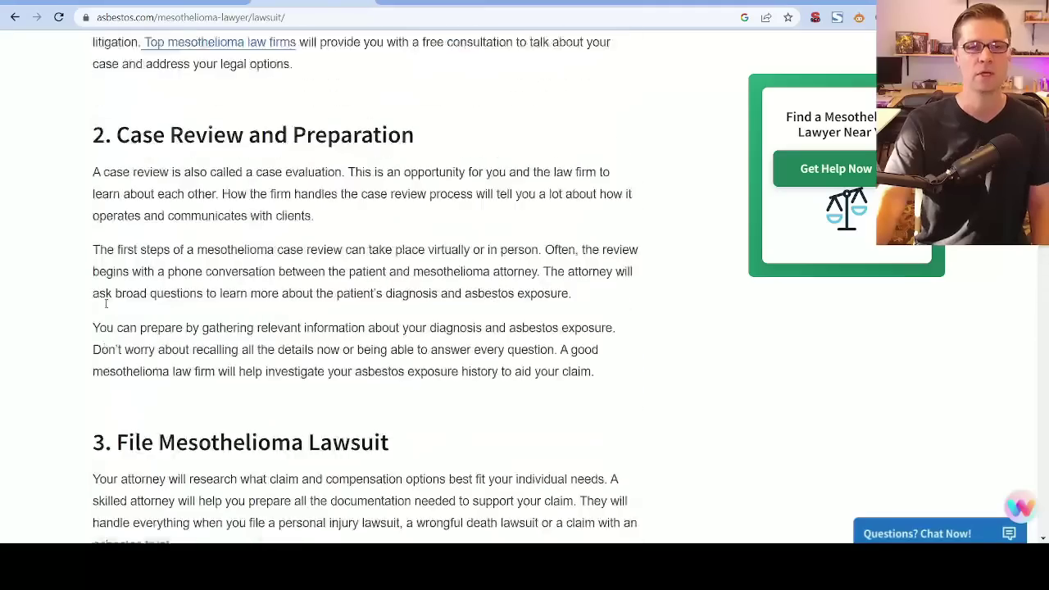
pyautogui.scroll(15, 107, 312)
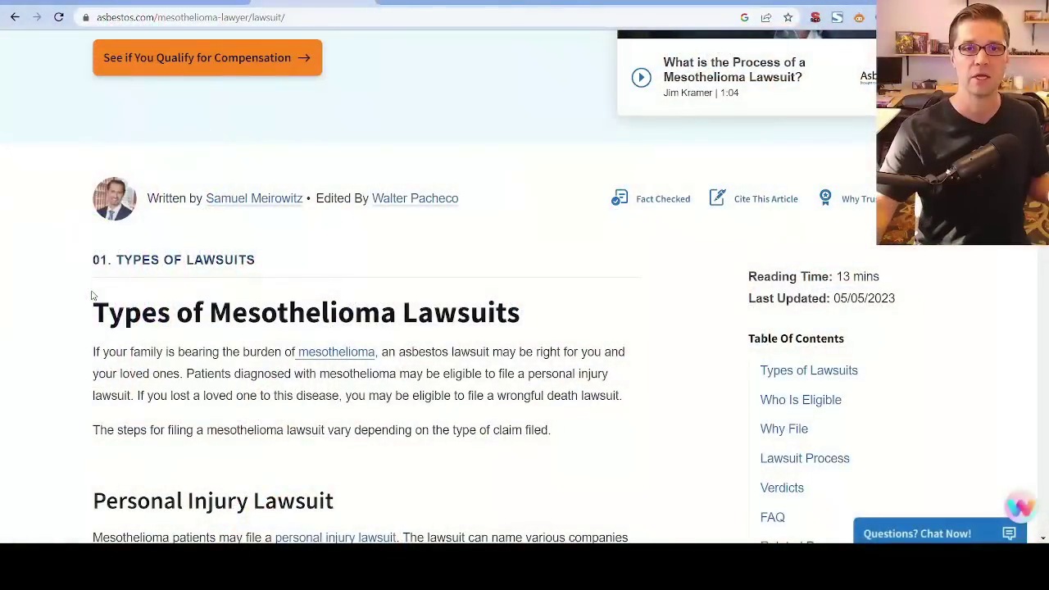
# Skim the article's lawsuit types and eligibility sections, then review the AI assistant's improvement suggestions and close the assistant.
pyautogui.scroll(-15, 90, 289)
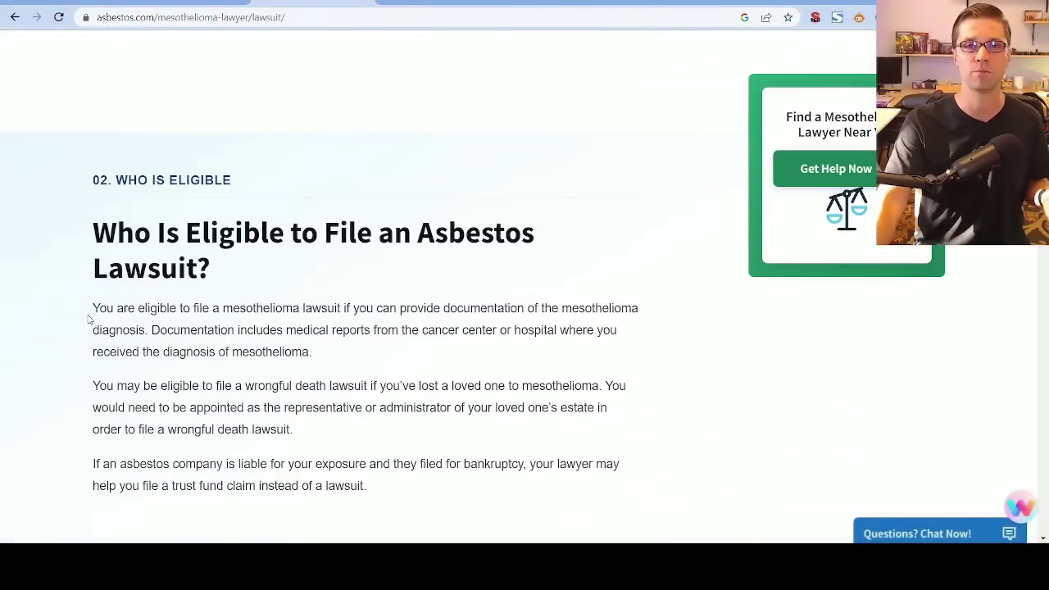
pyautogui.scroll(-8, 90, 322)
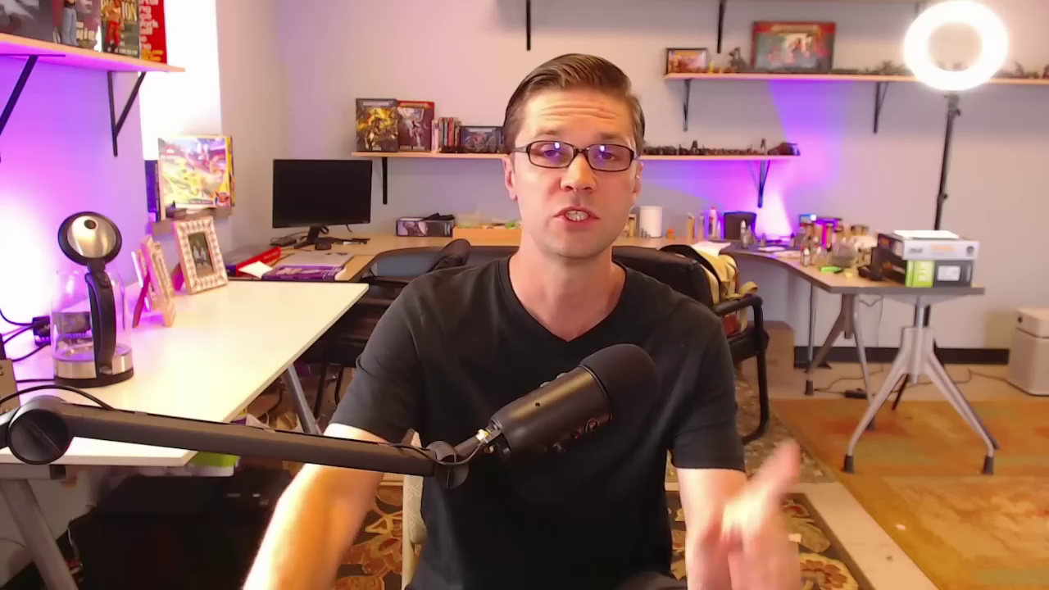
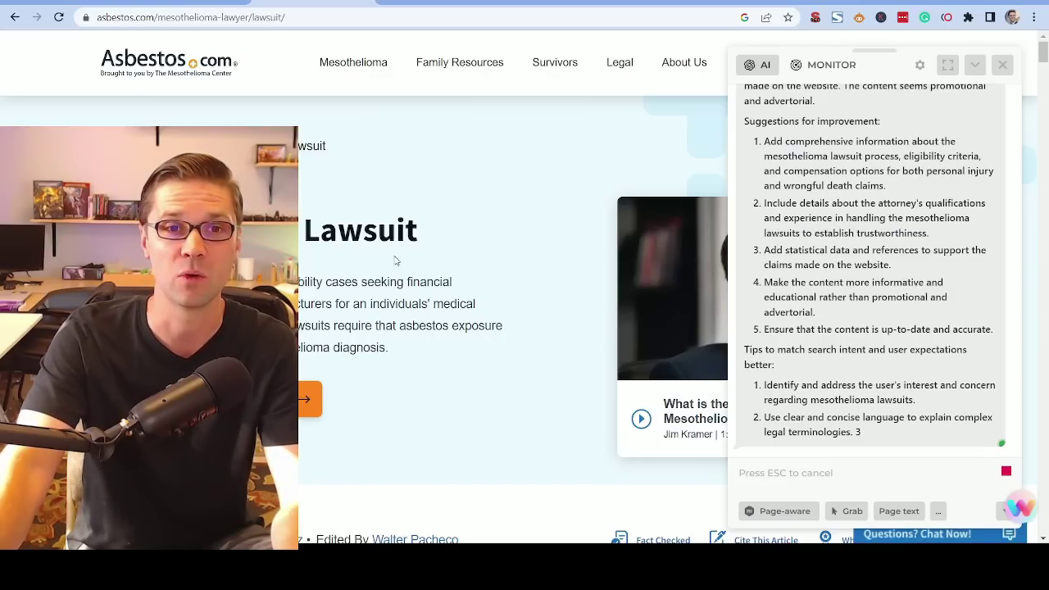
pyautogui.scroll(-3, 395, 260)
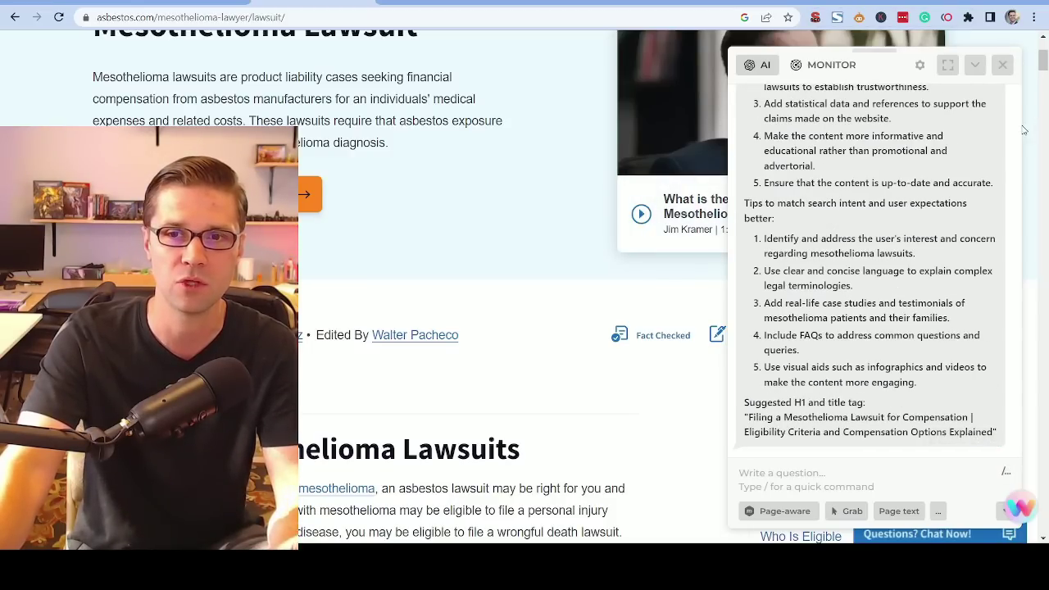
pyautogui.click(1002, 66)
# Show the page's heading outline in the SEO extension and highlight it through to the last heading.
pyautogui.click(816, 17)
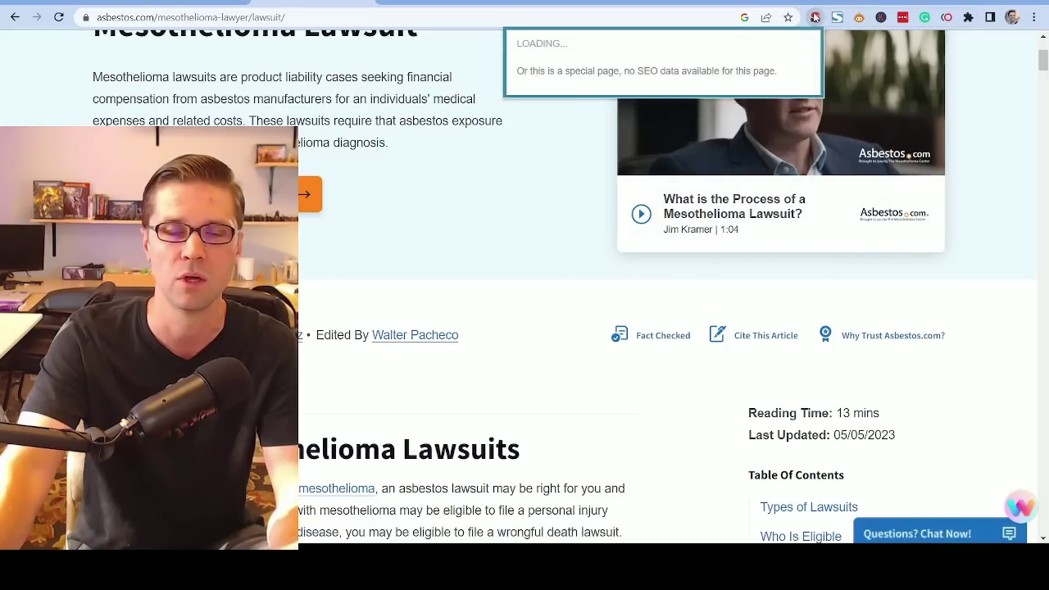
pyautogui.click(500, 55)
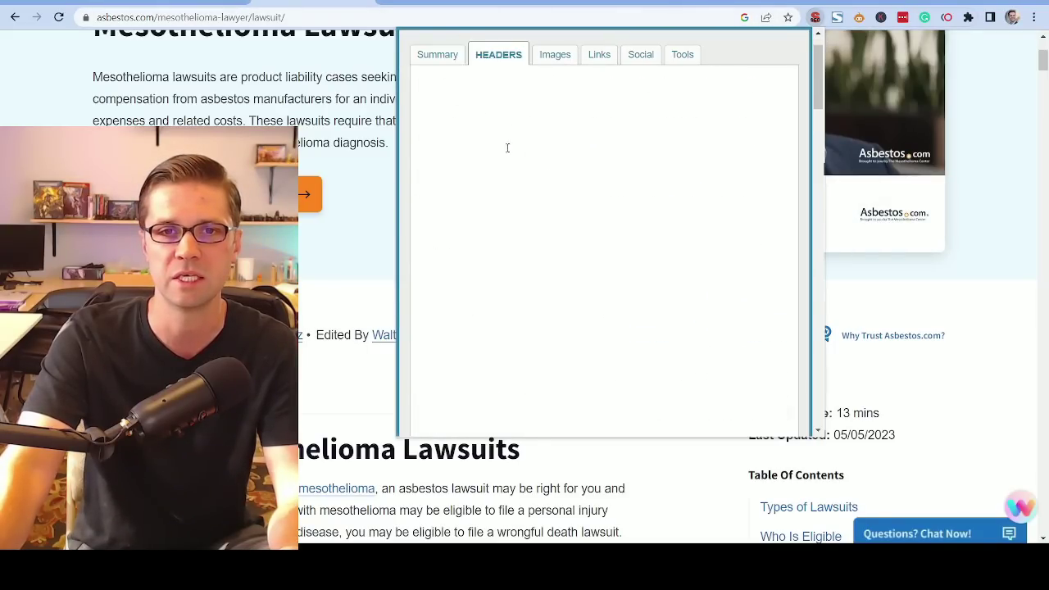
pyautogui.moveTo(424, 129); pyautogui.dragTo(649, 300)
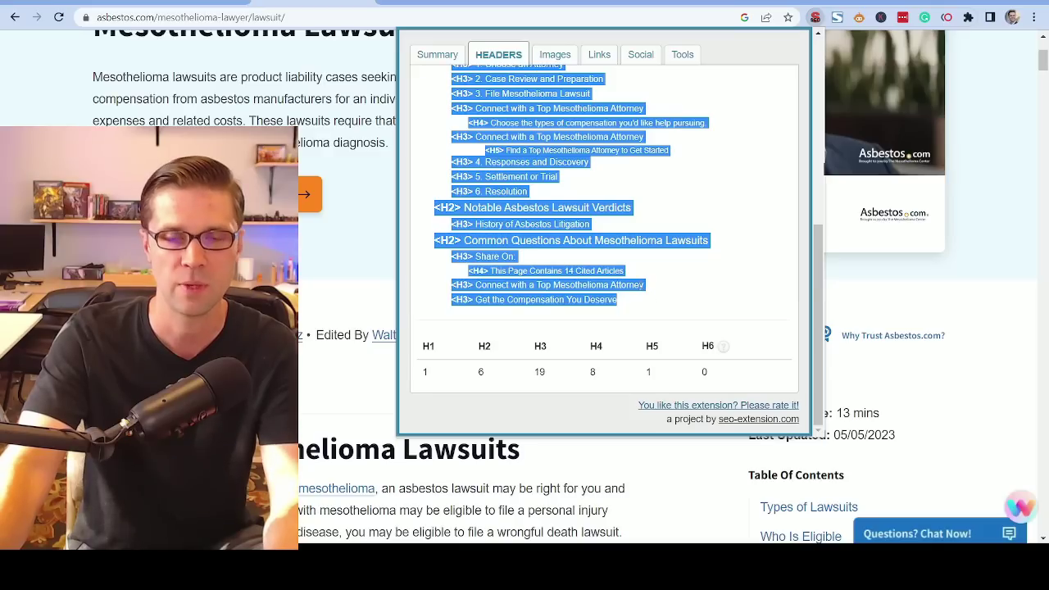
pyautogui.click(621, 219)
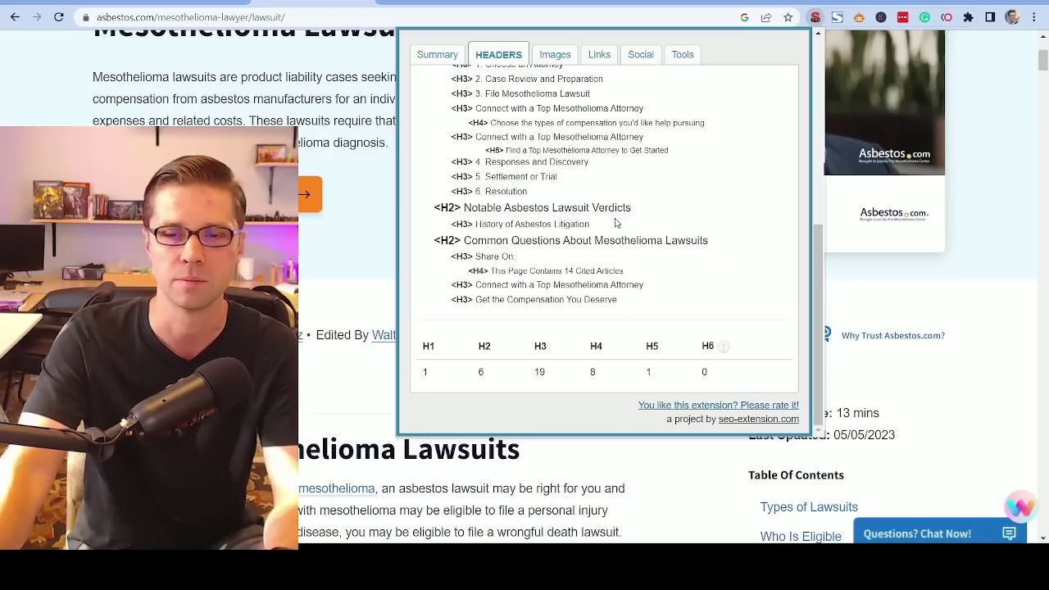
# Switch to ChatGPT and review the prompt asking what the pasted mesothelioma lawsuit outline is missing for SEO.
pyautogui.hotkey('ctrl', 'Tab')
pyautogui.moveTo(386, 86); pyautogui.dragTo(596, 102)
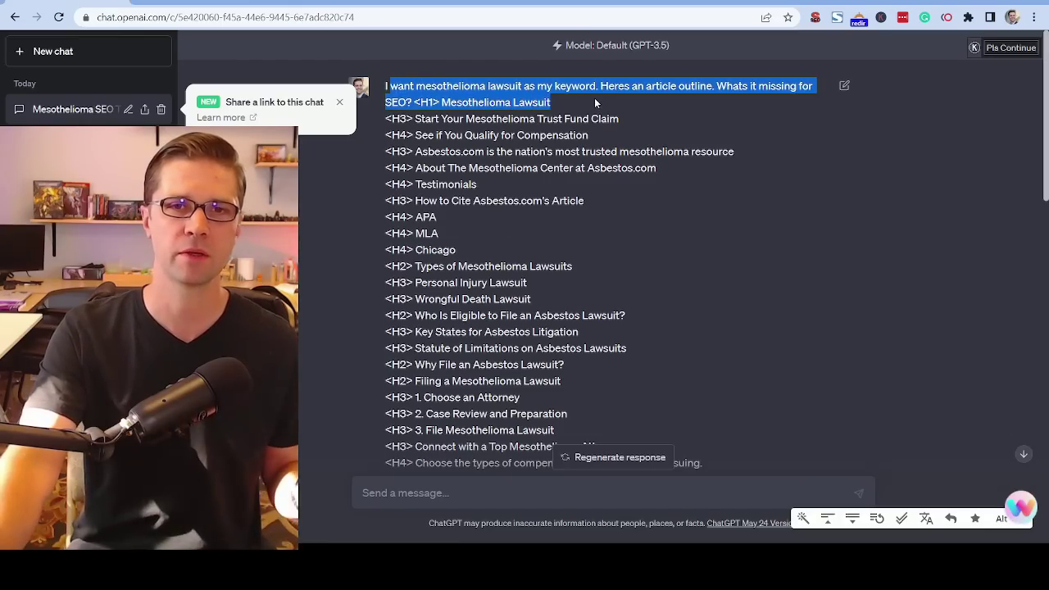
pyautogui.click(474, 92)
pyautogui.scroll(-10, 577, 299)
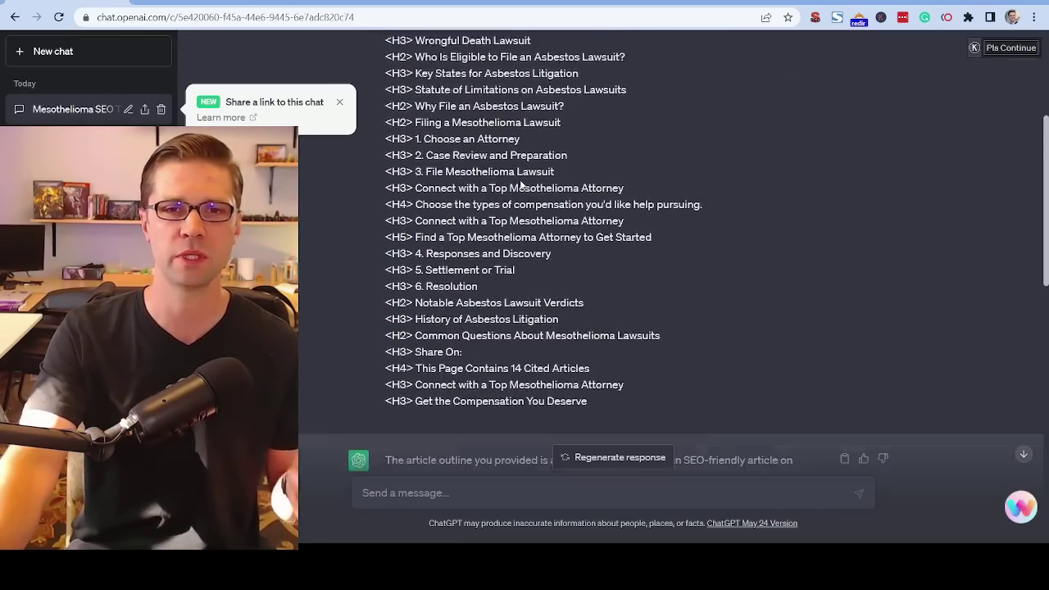
pyautogui.scroll(3, 578, 299)
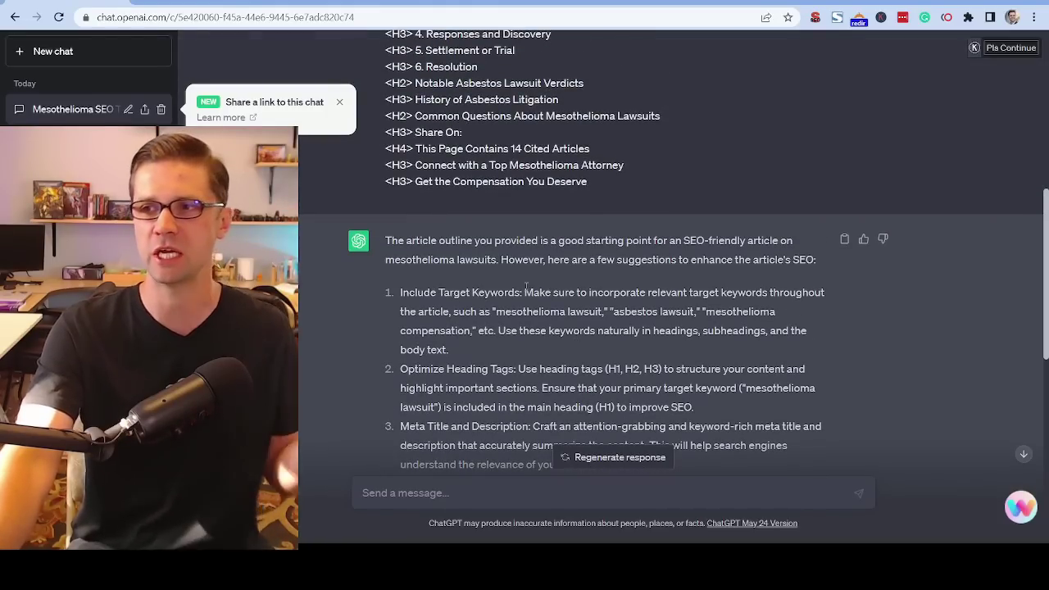
# Read ChatGPT's list of SEO suggestions for the outline, highlighting the point on including target keywords.
pyautogui.scroll(-2, 463, 243)
pyautogui.scroll(-1, 463, 243)
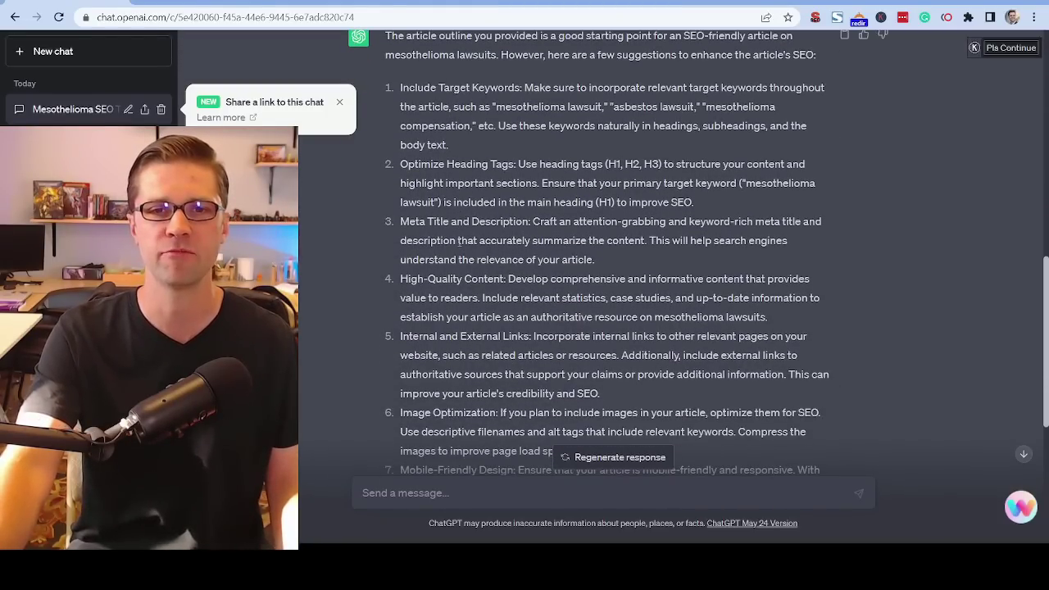
pyautogui.scroll(1, 460, 241)
pyautogui.moveTo(401, 156); pyautogui.dragTo(502, 194)
pyautogui.click(502, 193)
pyautogui.moveTo(401, 156); pyautogui.dragTo(496, 194)
pyautogui.scroll(-4, 508, 231)
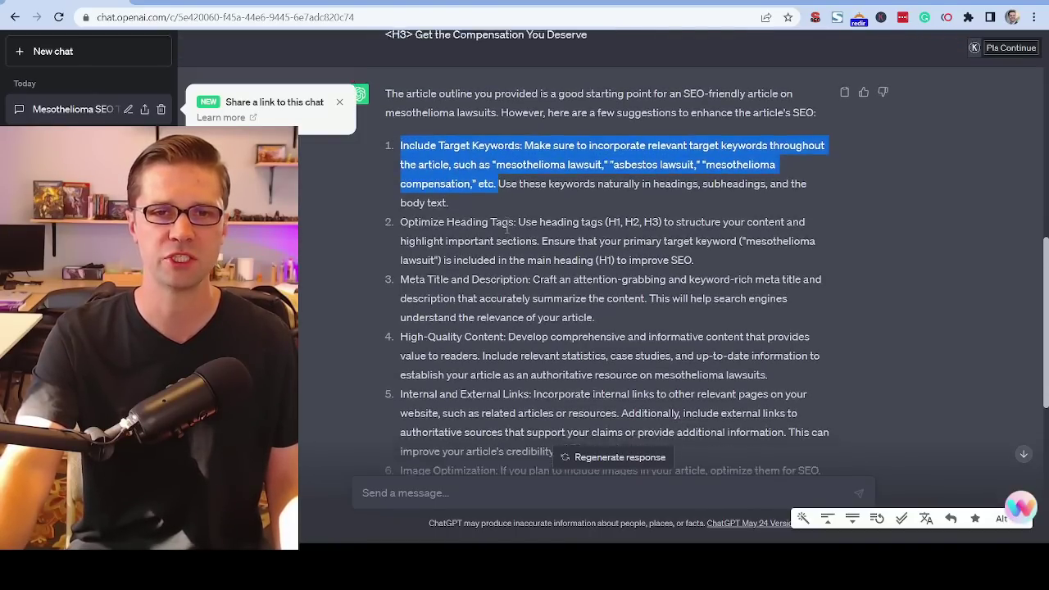
pyautogui.scroll(-1, 584, 171)
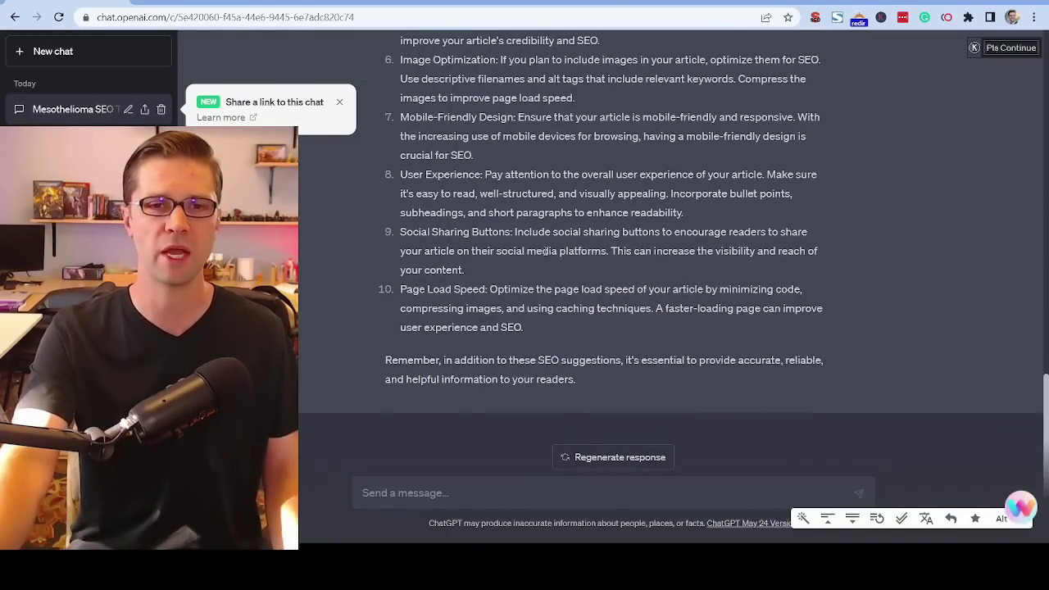
pyautogui.scroll(4, 557, 213)
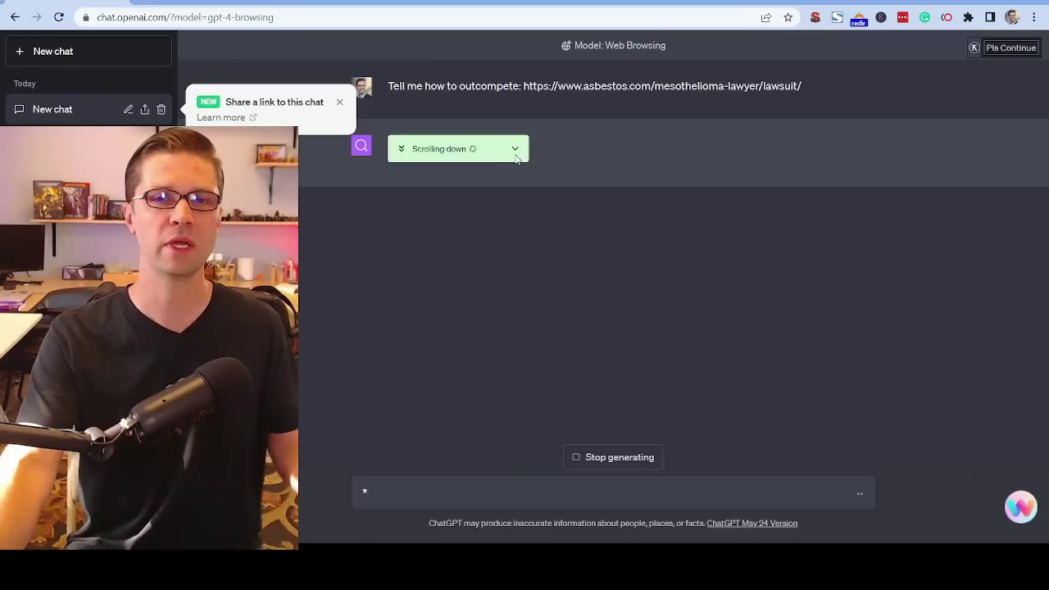
# Expand the browsing activity for the outcompete request, dismiss the share-link notice and review the prompt.
pyautogui.click(516, 154)
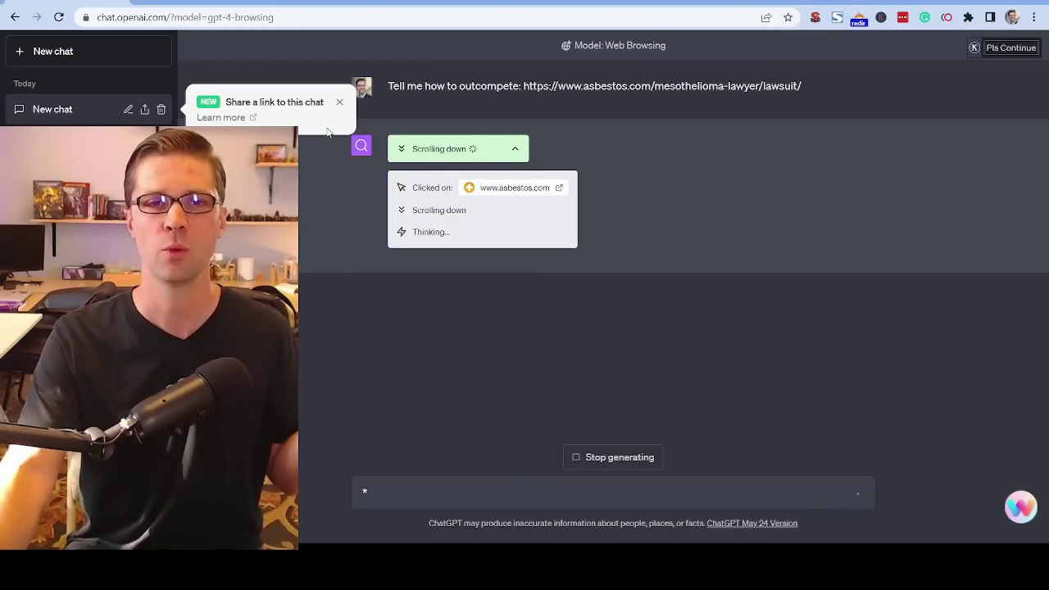
pyautogui.click(342, 102)
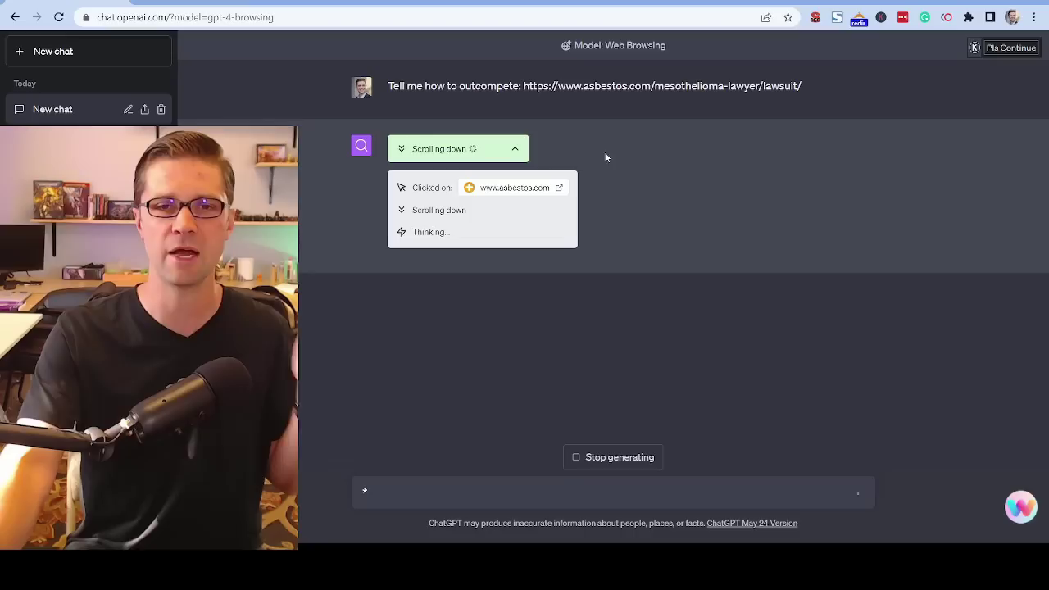
pyautogui.moveTo(397, 97); pyautogui.dragTo(587, 97)
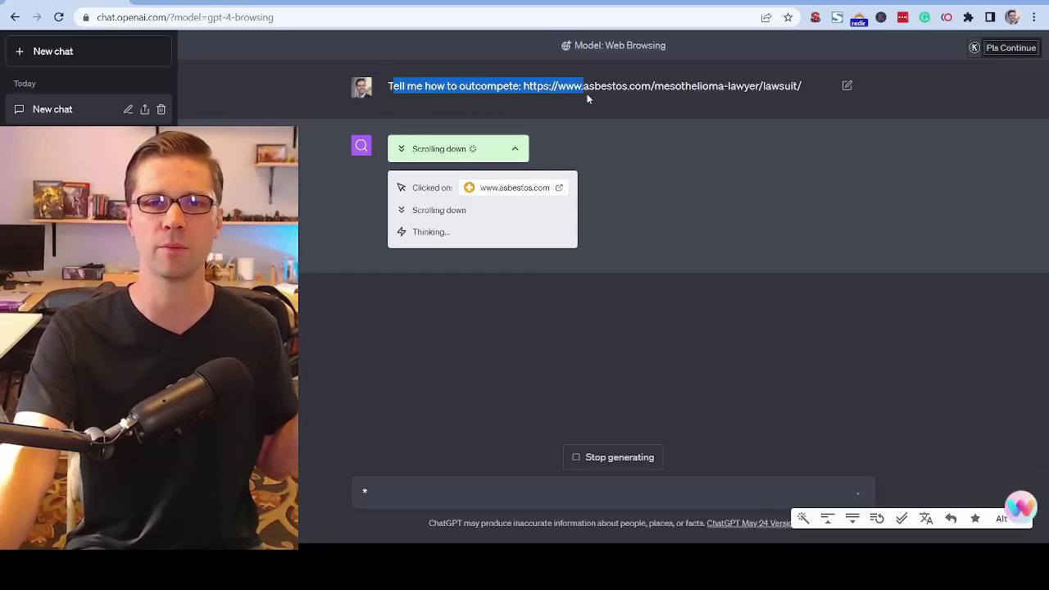
pyautogui.click(587, 97)
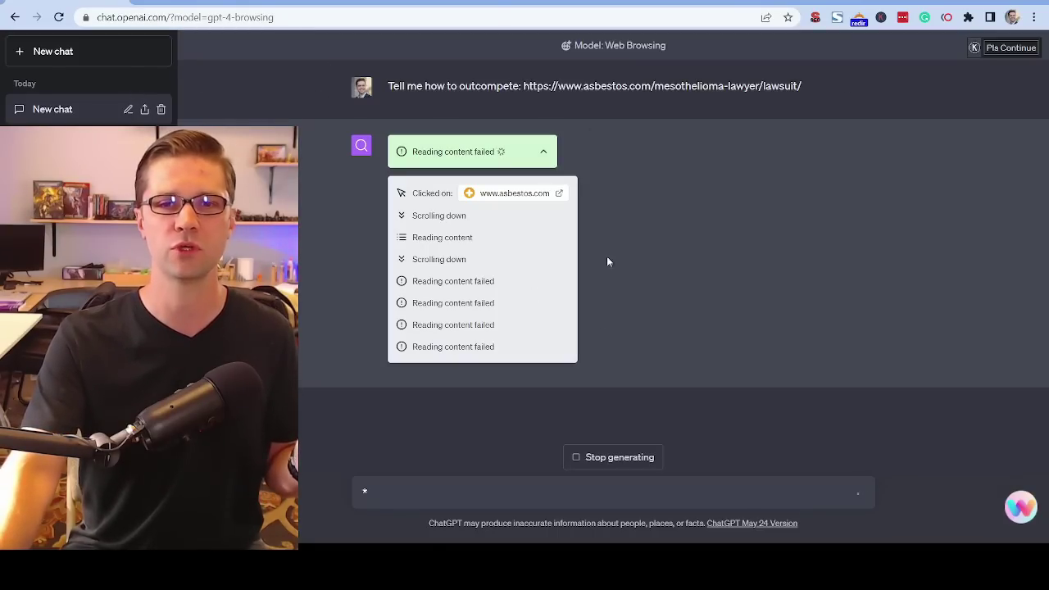
pyautogui.click(603, 459)
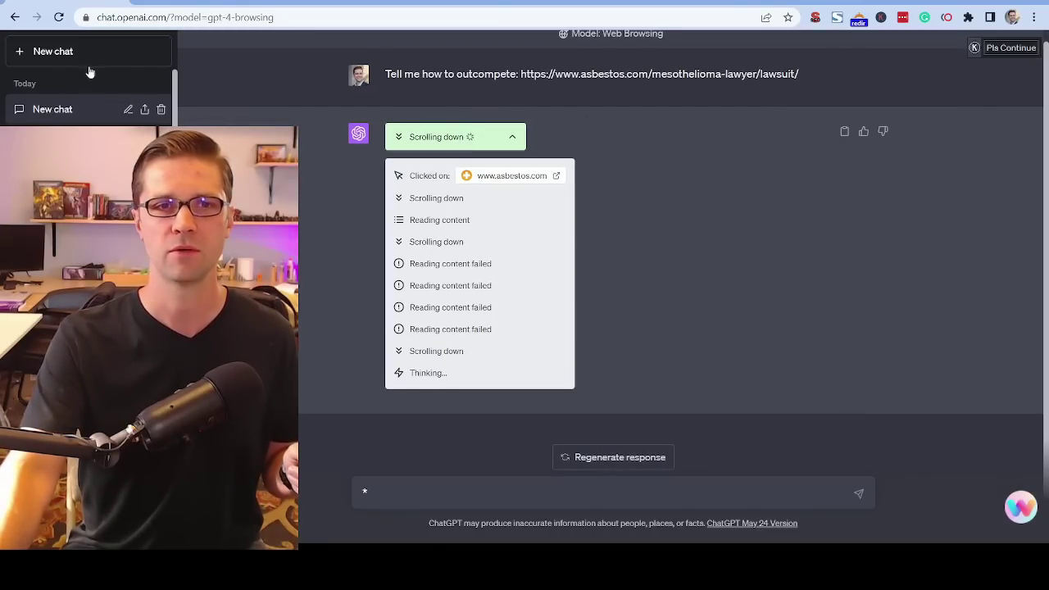
pyautogui.moveTo(800, 74); pyautogui.dragTo(385, 79)
pyautogui.hotkey('ctrl', 'c')
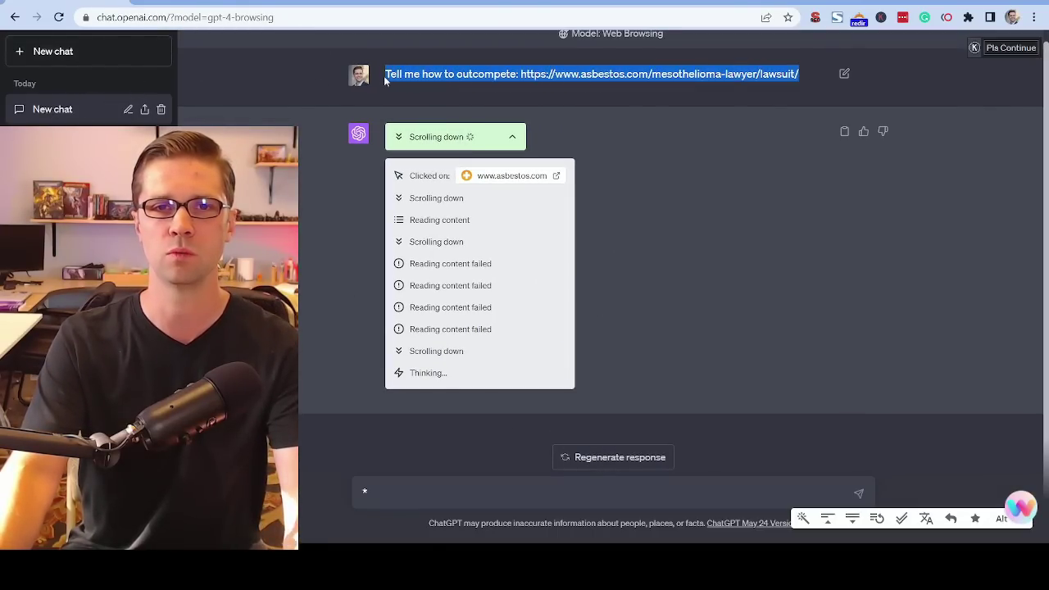
# Try the copied prompt in a new GPT-4 chat using Browse with Bing, and stop the response.
pyautogui.click(101, 53)
pyautogui.click(665, 63)
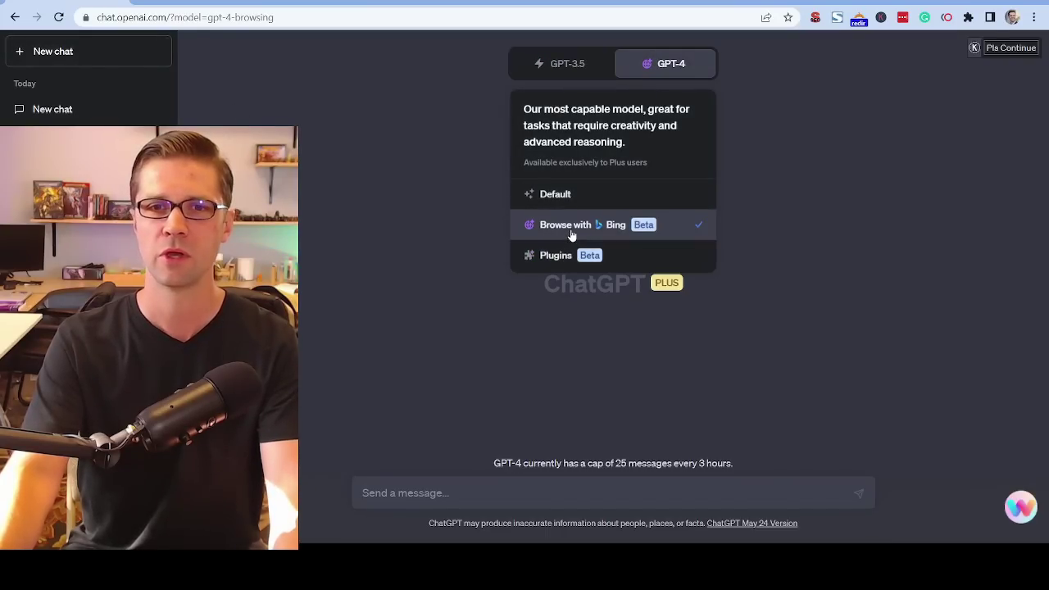
pyautogui.click(663, 234)
pyautogui.hotkey('ctrl', 'v')
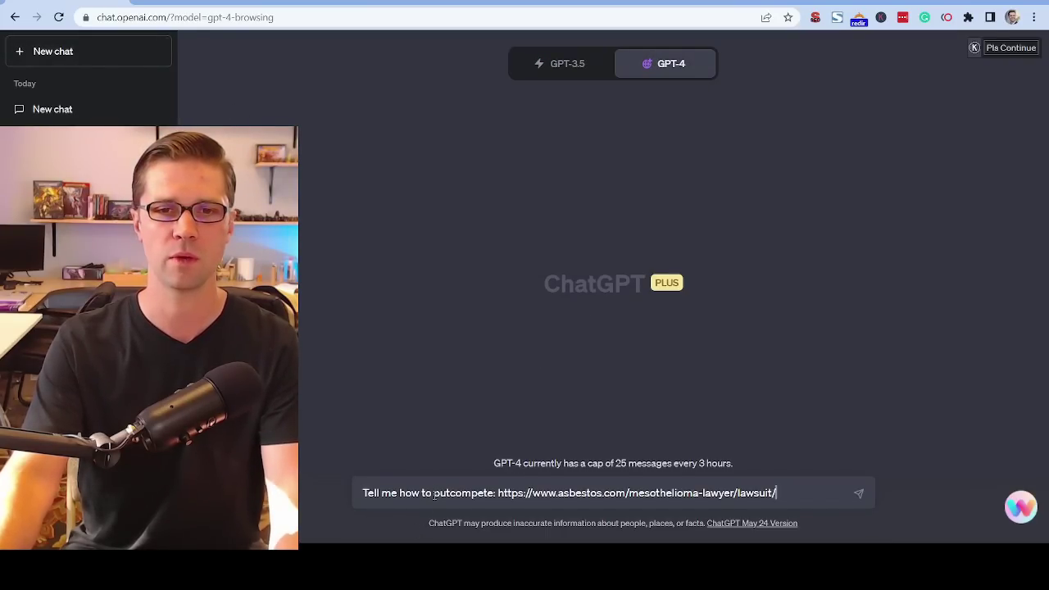
pyautogui.press('Return')
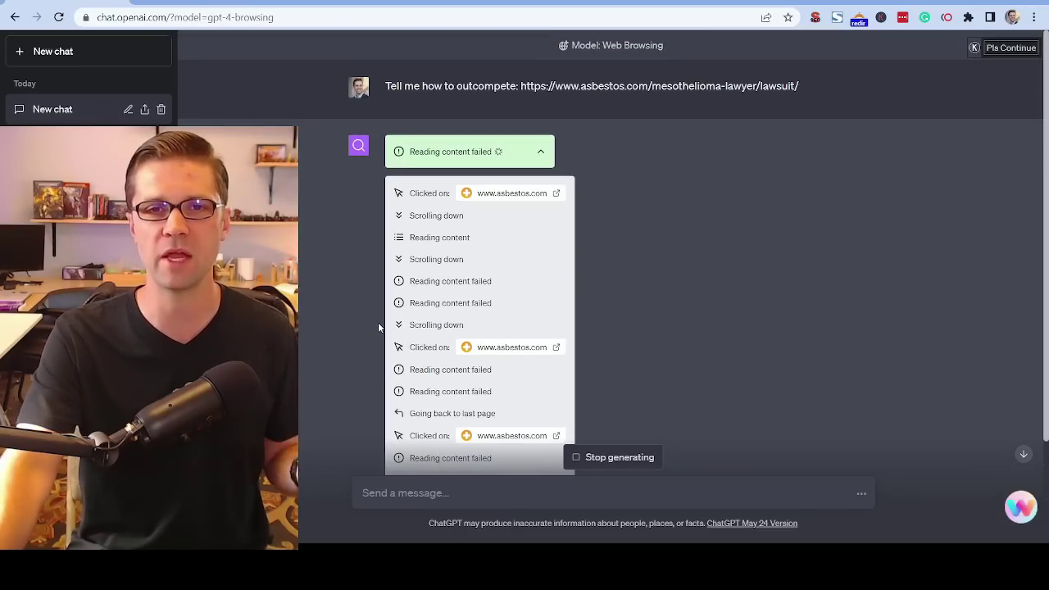
pyautogui.click(622, 462)
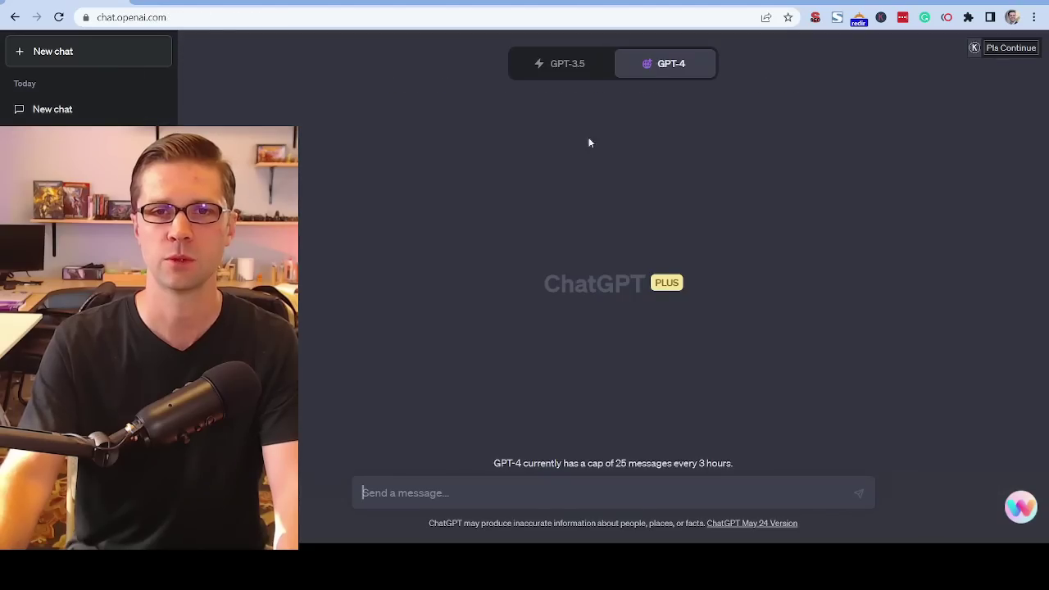
# Set the new GPT-4 chat to use Plugins, with Wolfram disabled and WebPilot enabled.
pyautogui.moveTo(681, 68)
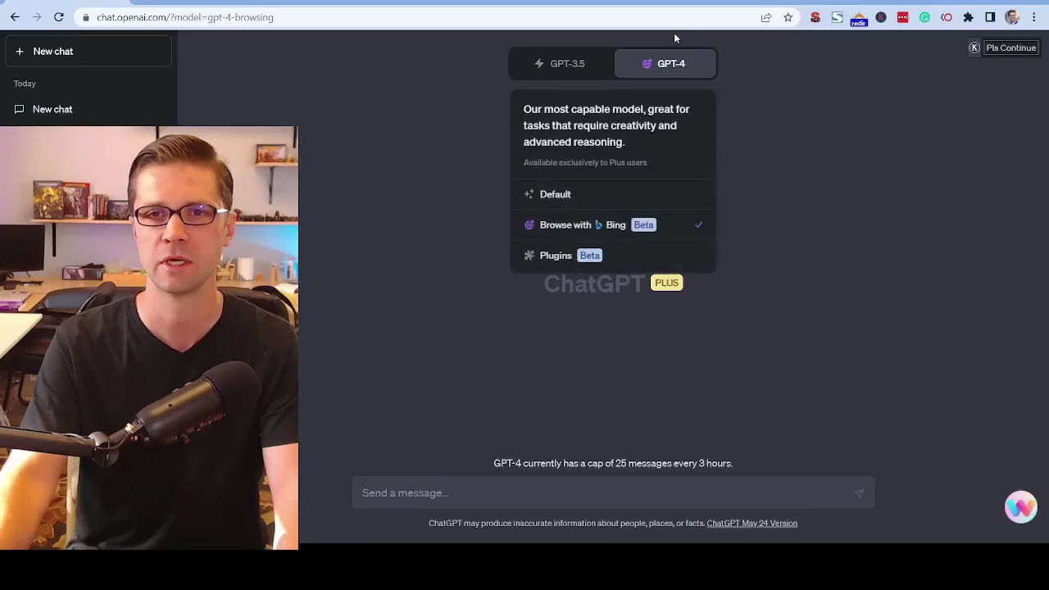
pyautogui.click(604, 257)
pyautogui.click(618, 105)
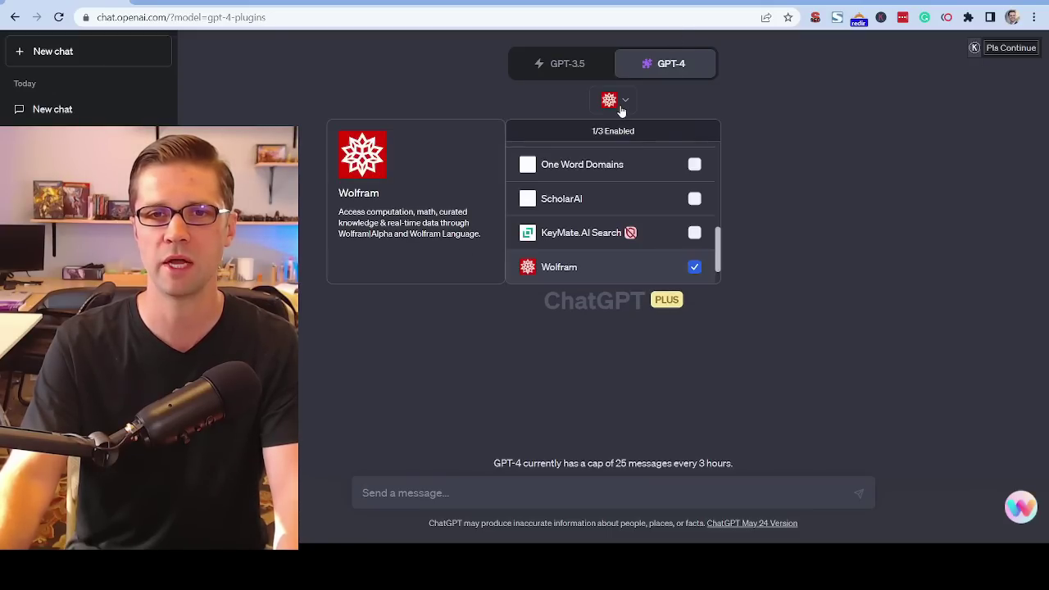
pyautogui.click(695, 268)
pyautogui.scroll(-1, 639, 250)
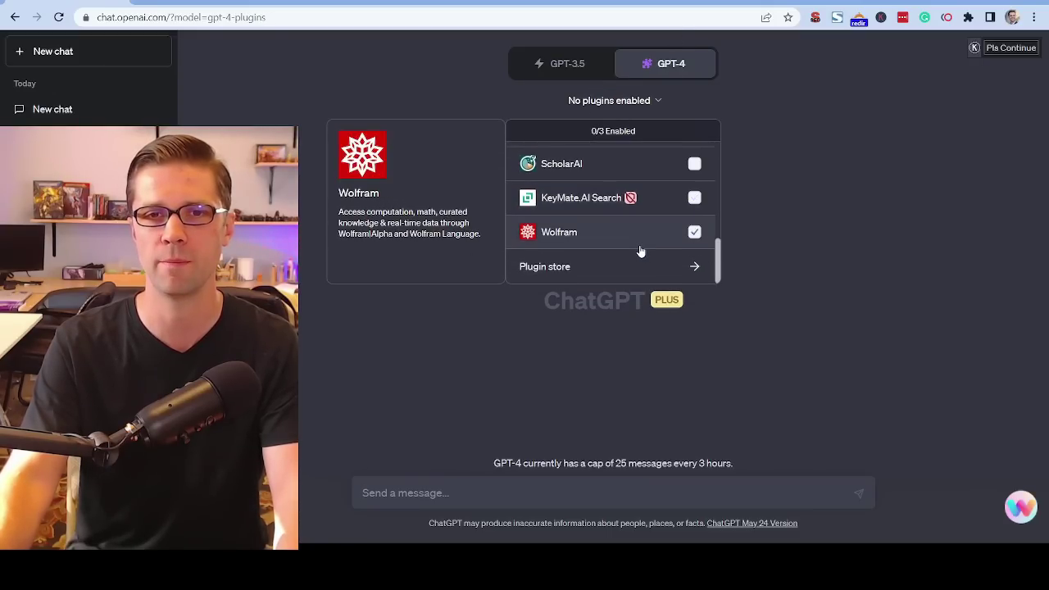
pyautogui.scroll(3, 640, 247)
pyautogui.scroll(3, 652, 233)
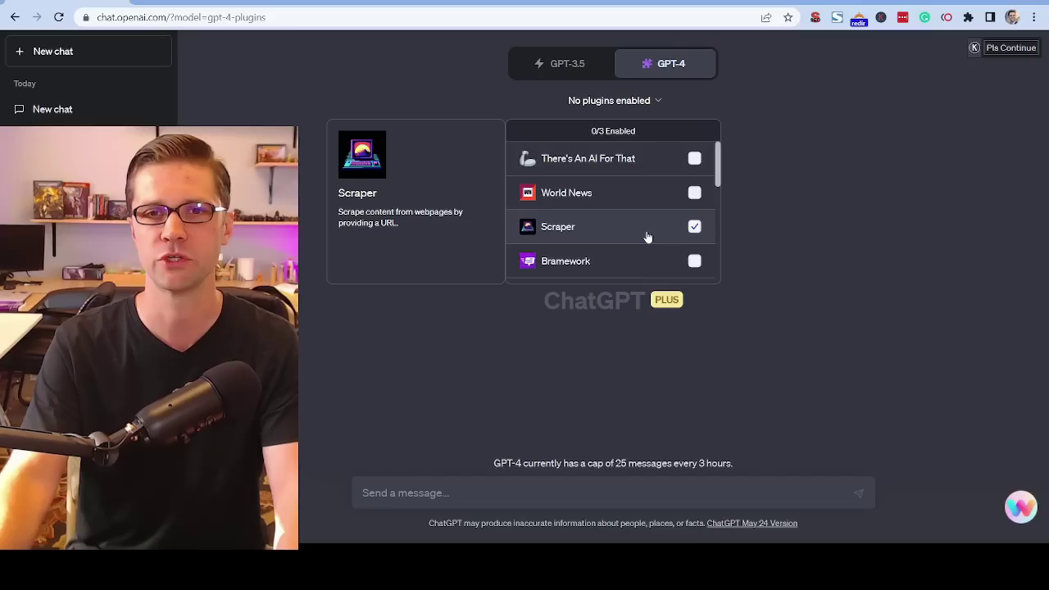
pyautogui.scroll(-4, 647, 237)
pyautogui.click(695, 263)
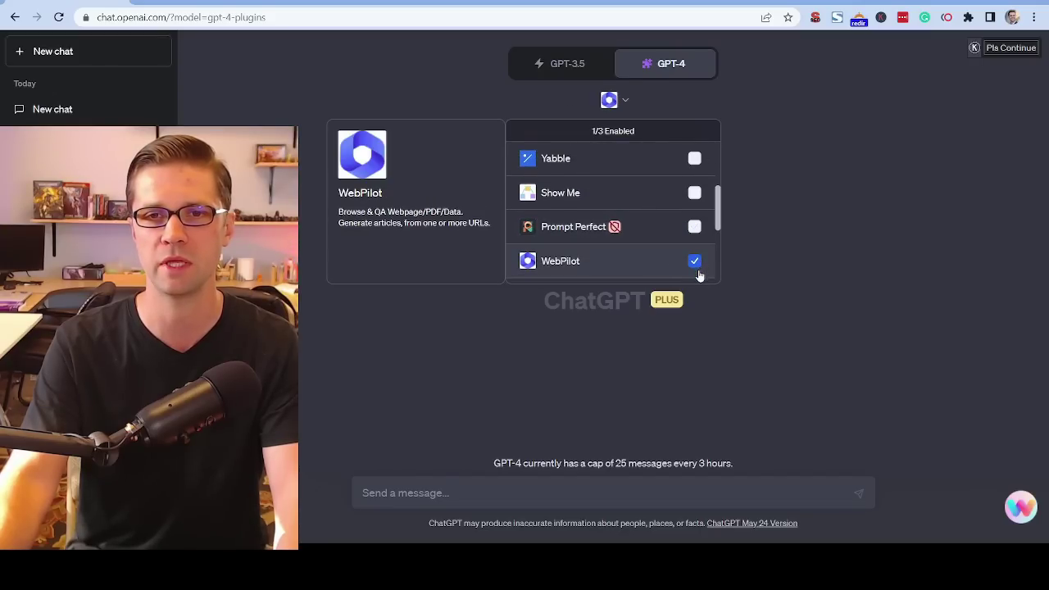
pyautogui.click(478, 490)
pyautogui.hotkey('ctrl', 'v')
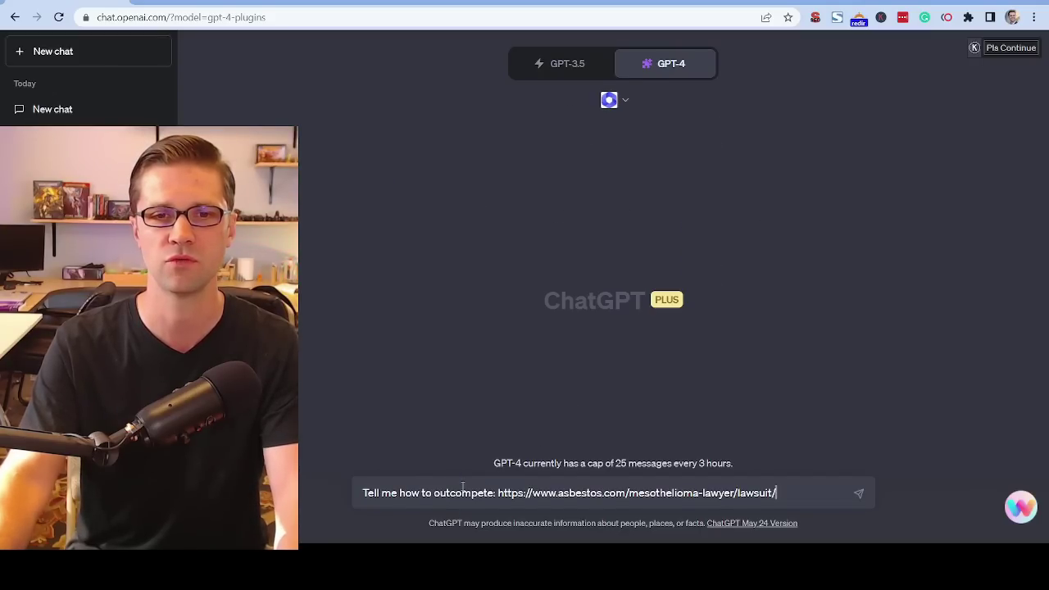
pyautogui.press('Return')
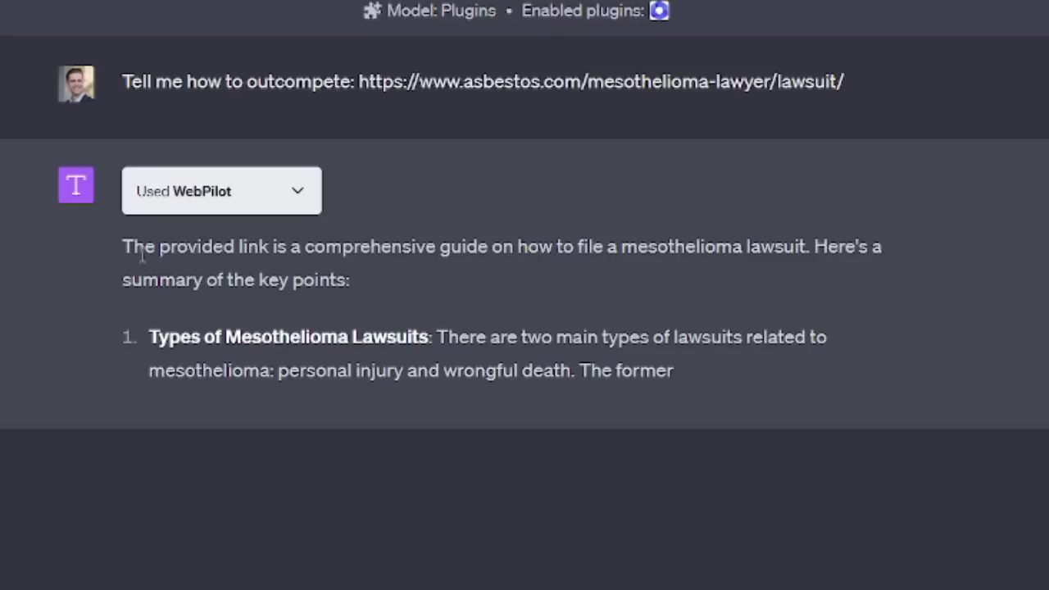
# Read the WebPilot-based answer, highlighting its introduction and the point on types of mesothelioma lawsuits.
pyautogui.moveTo(431, 181); pyautogui.dragTo(506, 177)
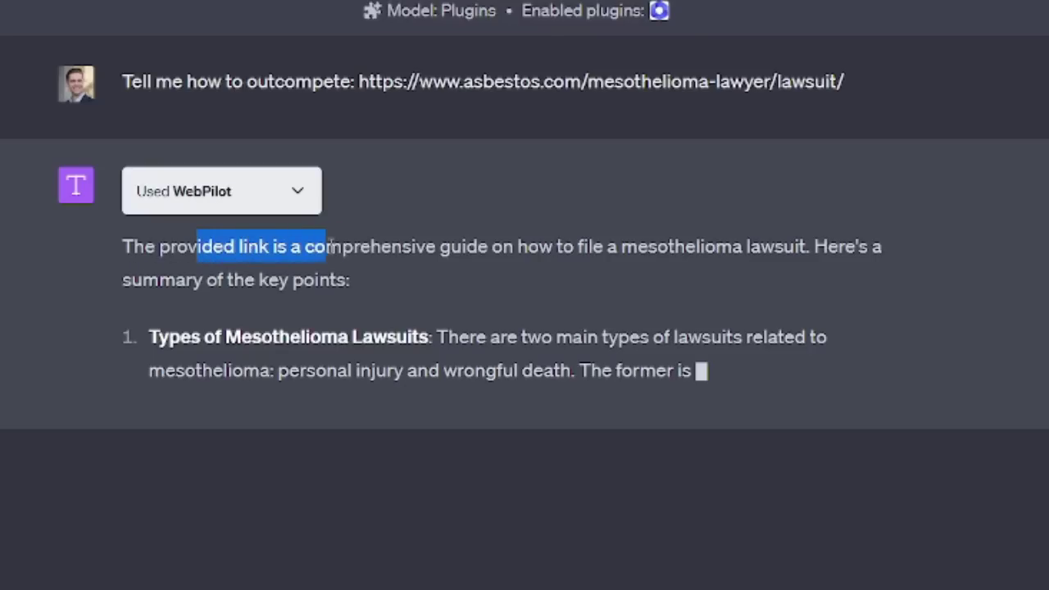
pyautogui.moveTo(330, 243); pyautogui.dragTo(452, 246)
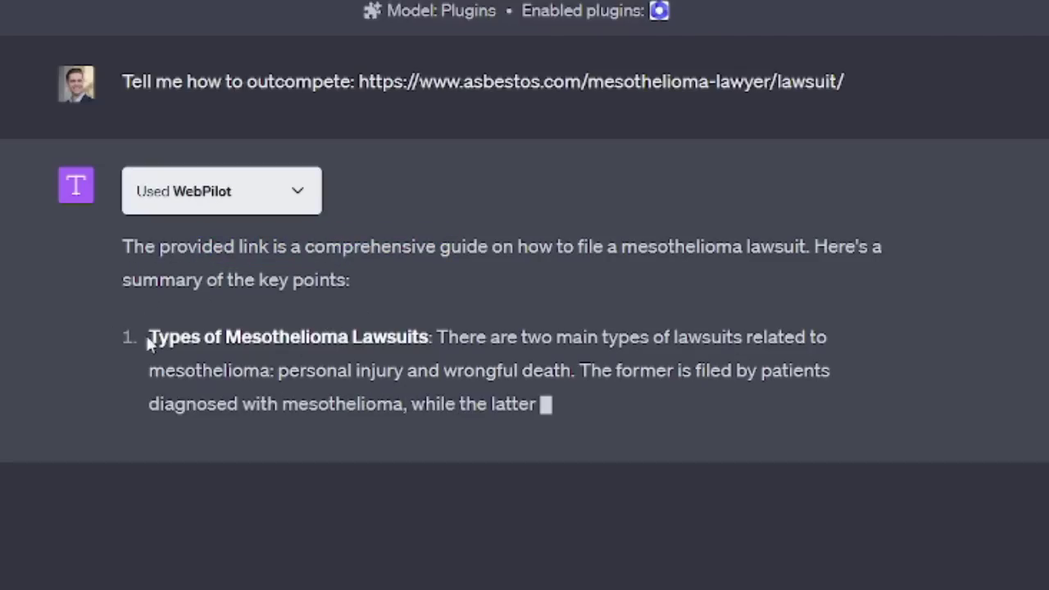
pyautogui.moveTo(148, 340); pyautogui.dragTo(696, 344)
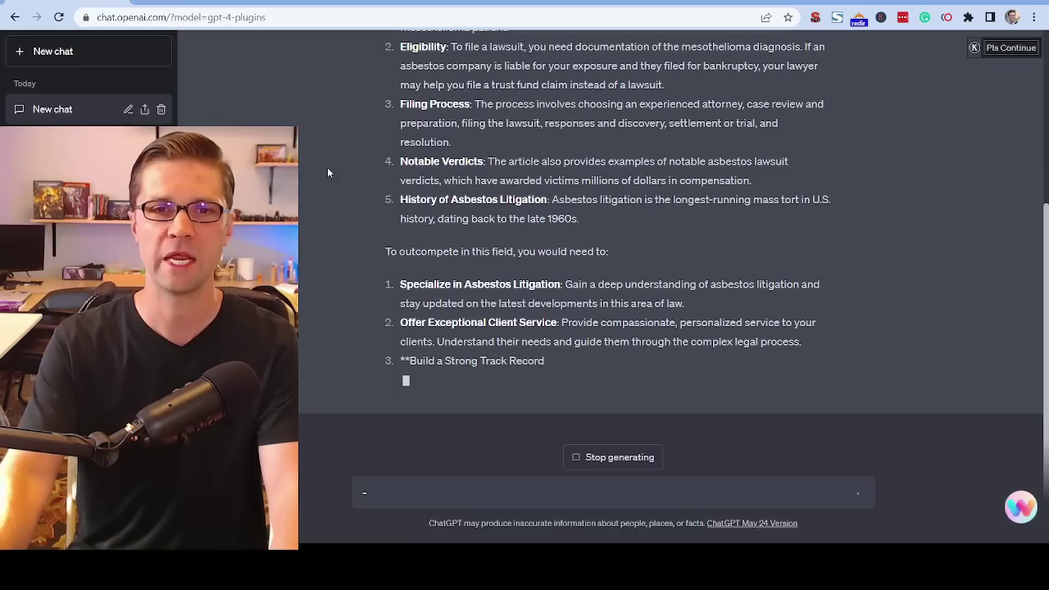
# Read the answer's advice on outcompeting in this field, highlighting the points on specializing in asbestos litigation and offering exceptional client service.
pyautogui.moveTo(384, 251); pyautogui.dragTo(597, 246)
pyautogui.click(508, 243)
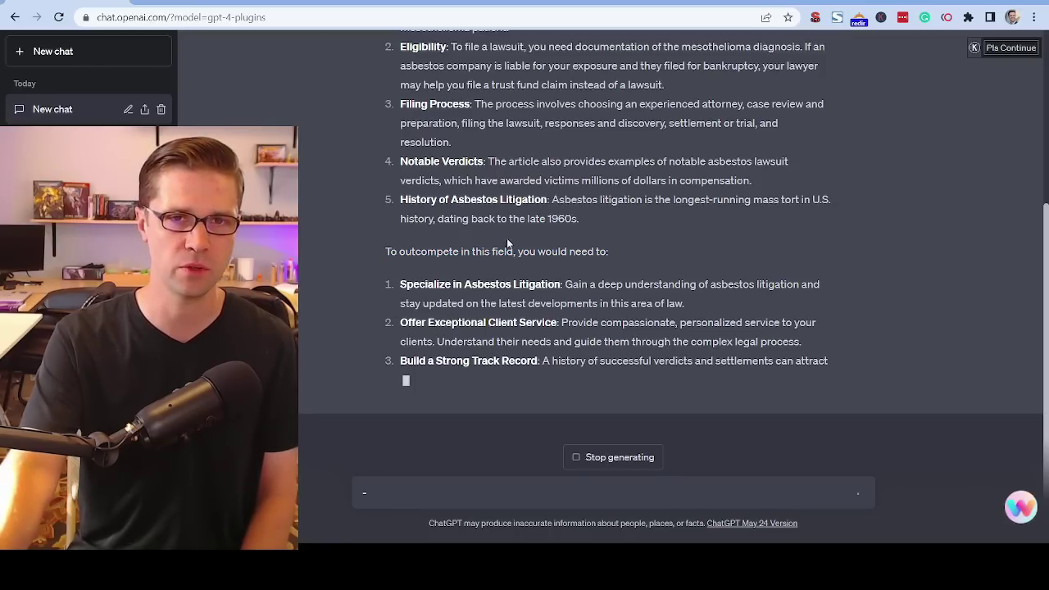
pyautogui.moveTo(401, 265); pyautogui.dragTo(692, 275)
pyautogui.click(556, 259)
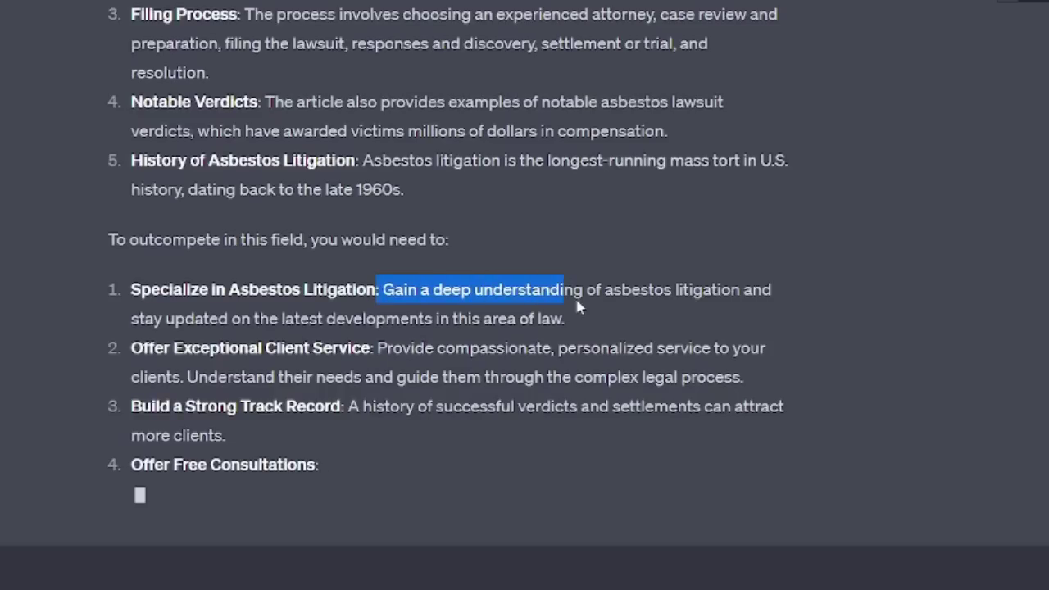
pyautogui.moveTo(379, 289); pyautogui.dragTo(634, 320)
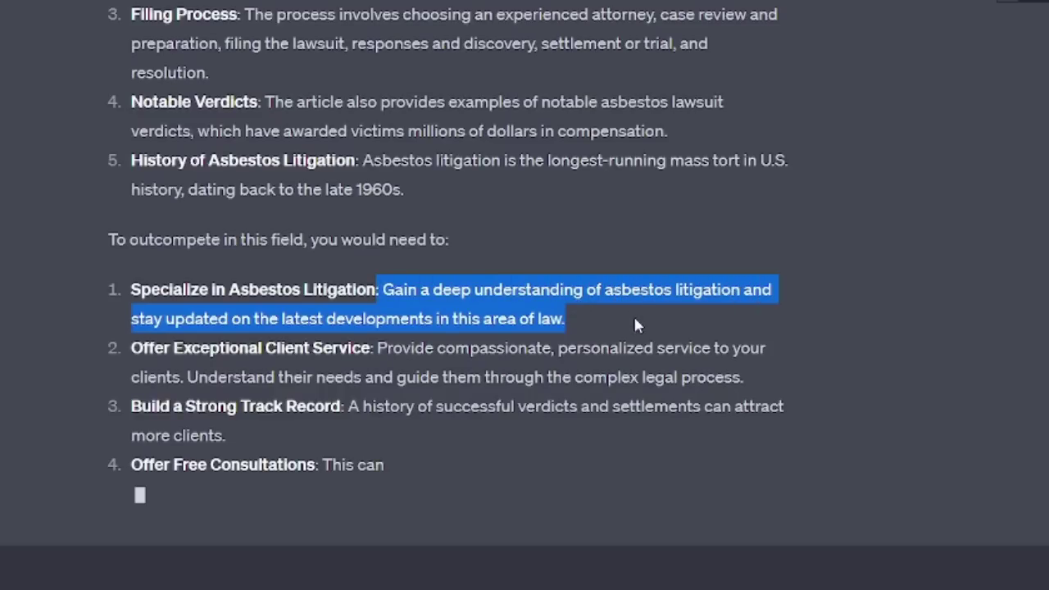
pyautogui.click(634, 319)
pyautogui.moveTo(136, 346); pyautogui.dragTo(623, 300)
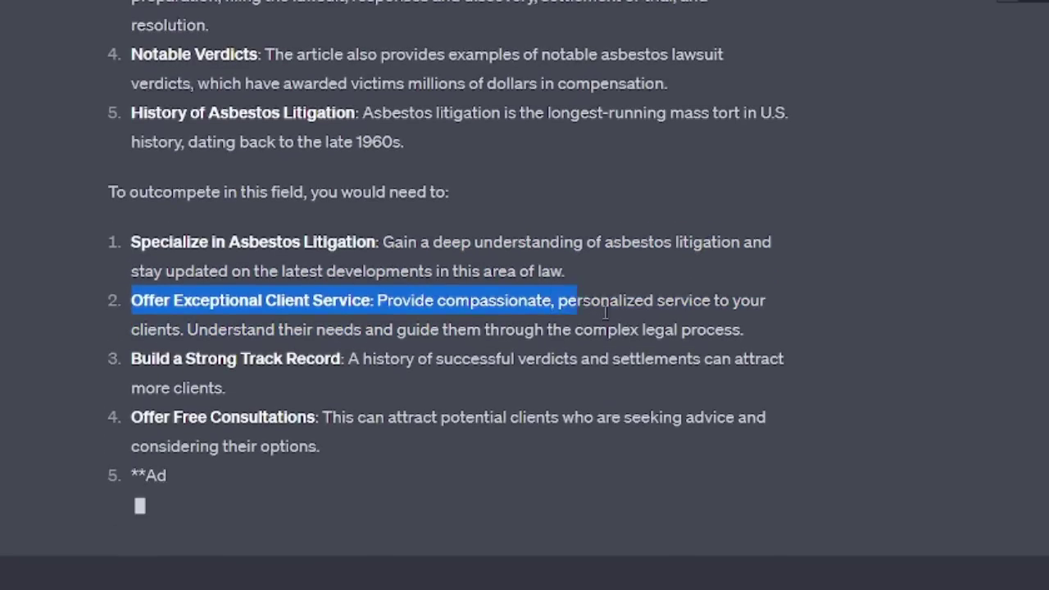
pyautogui.click(646, 314)
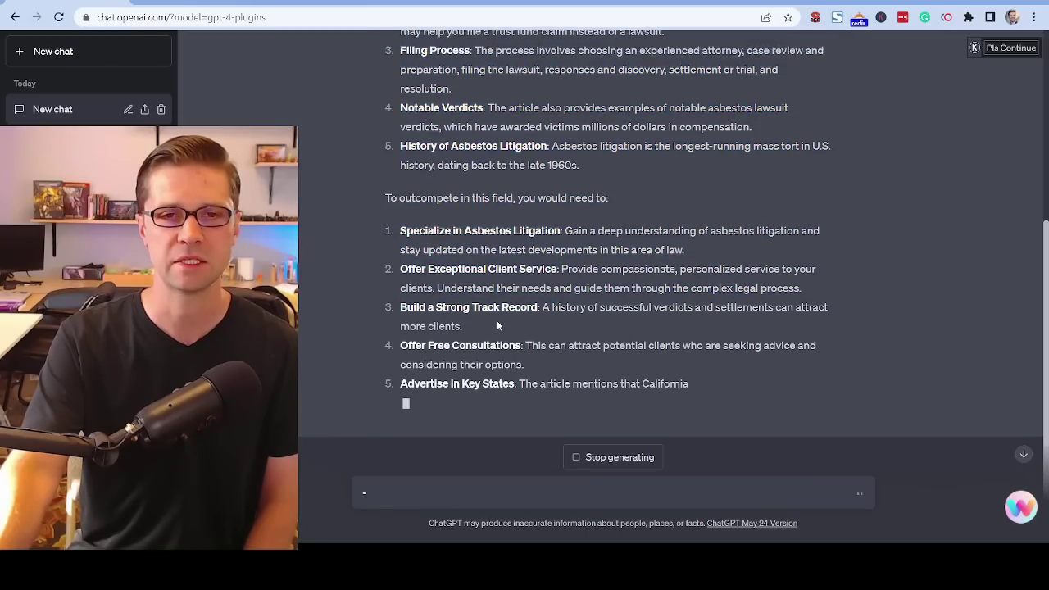
# Return to the original prompt at the start of the chat and highlight its full text.
pyautogui.scroll(5, 278, 406)
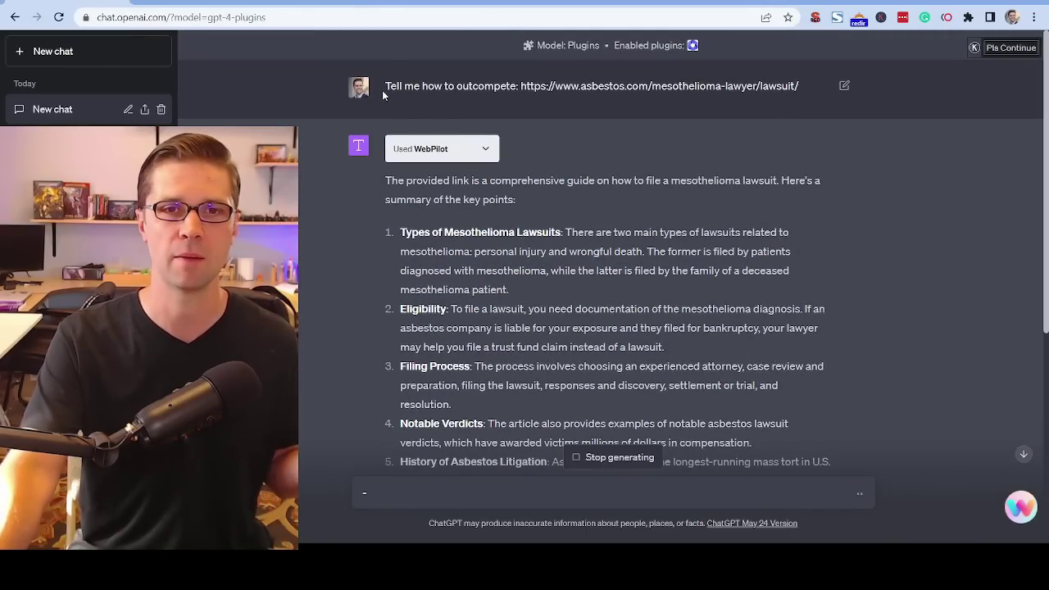
pyautogui.moveTo(383, 91); pyautogui.dragTo(454, 85)
pyautogui.tripleClick(490, 85)
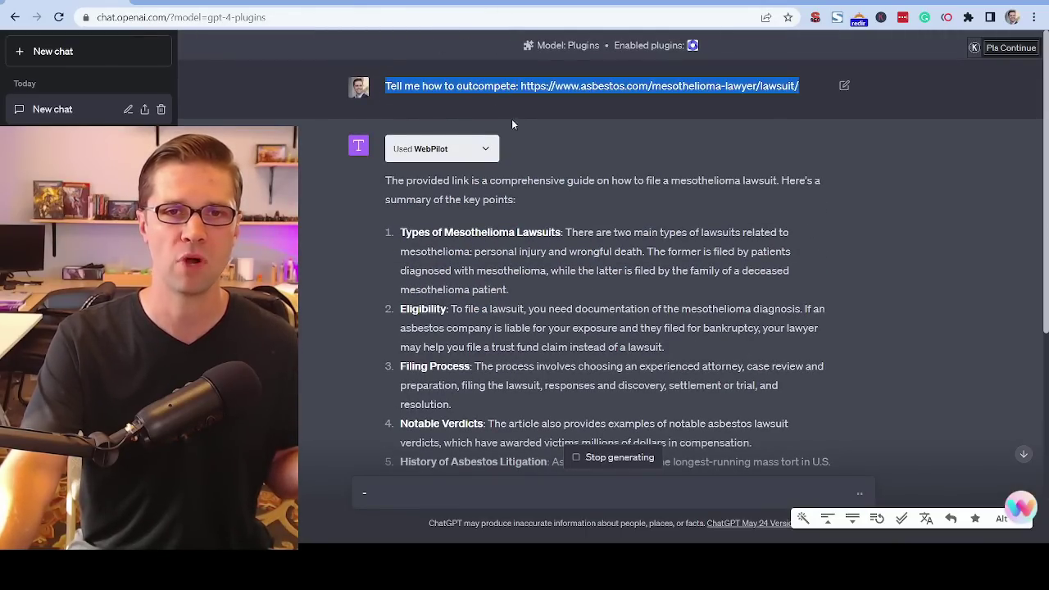
# Stop the response and send "Tell me from an SEO perspective how to outcompete that URl for the keyword mesothelimia lawsuit".
pyautogui.scroll(-5, 565, 197)
pyautogui.click(589, 460)
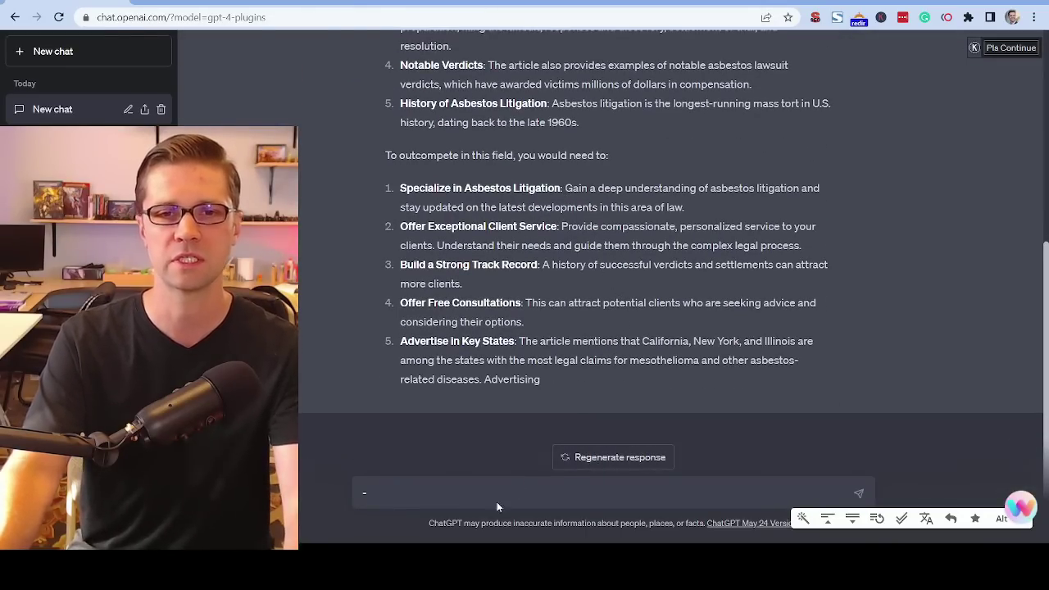
pyautogui.write('Tell')
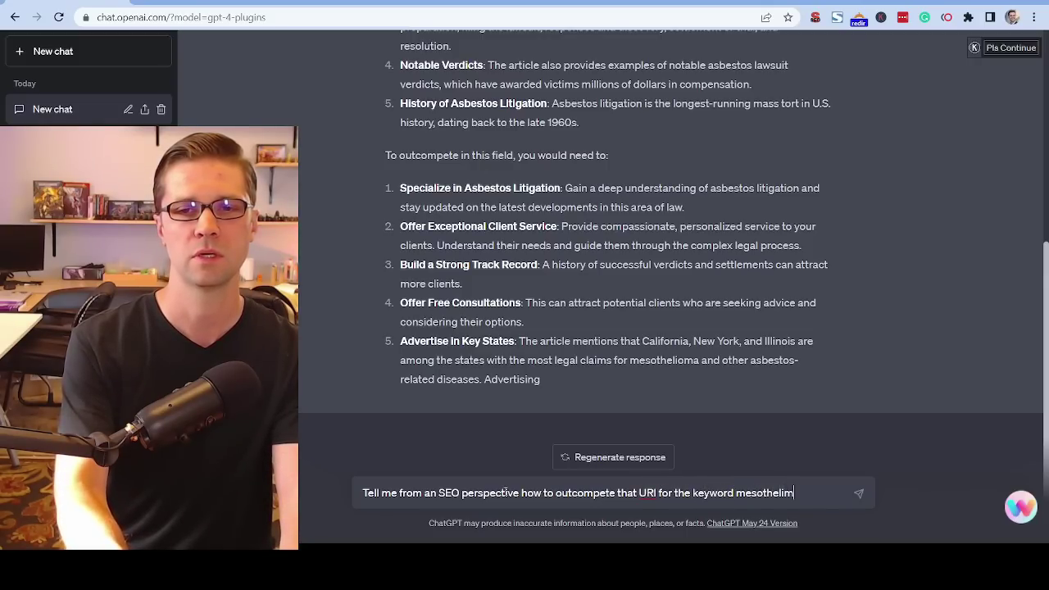
pyautogui.write('t')
pyautogui.press('Return')
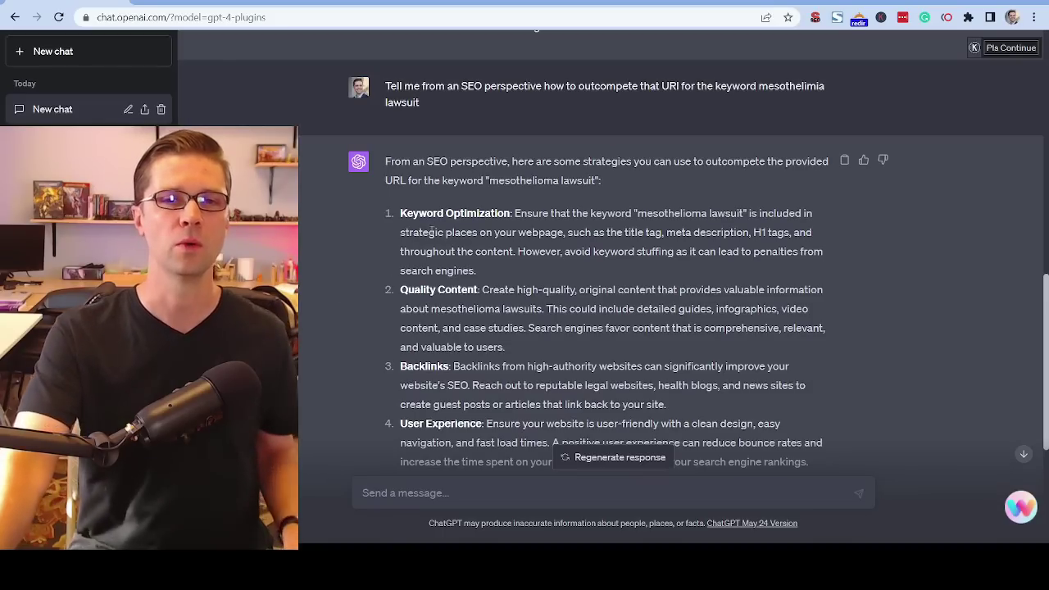
# Read the SEO strategies in the new answer, from Keyword Optimization through Quality Content, Backlinks and Mobile Optimization.
pyautogui.moveTo(400, 212); pyautogui.dragTo(455, 251)
pyautogui.click(417, 225)
pyautogui.moveTo(400, 212); pyautogui.dragTo(508, 213)
pyautogui.click(508, 214)
pyautogui.scroll(-1, 400, 221)
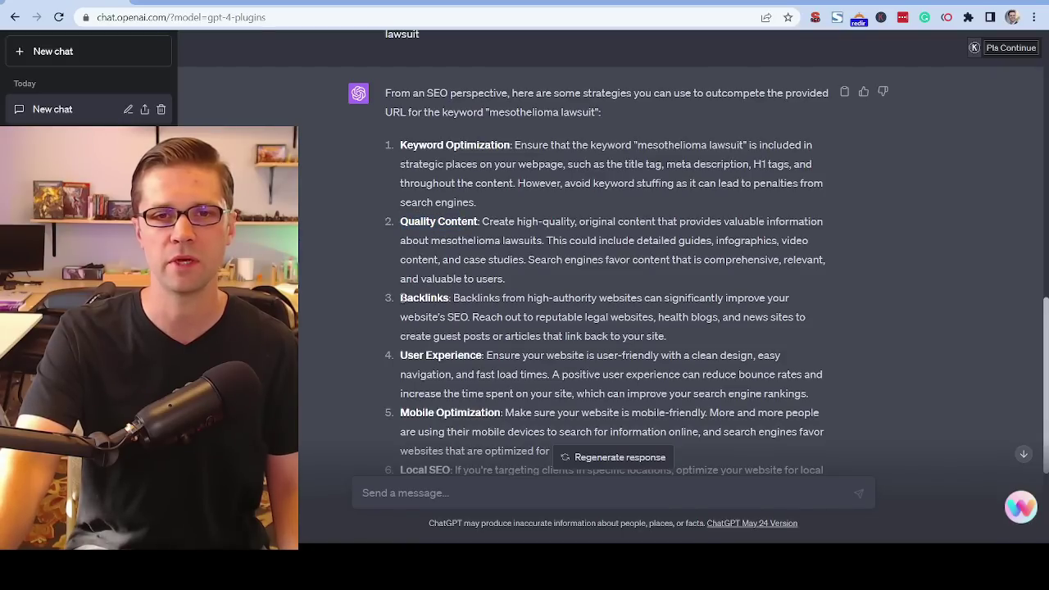
pyautogui.scroll(-1, 451, 312)
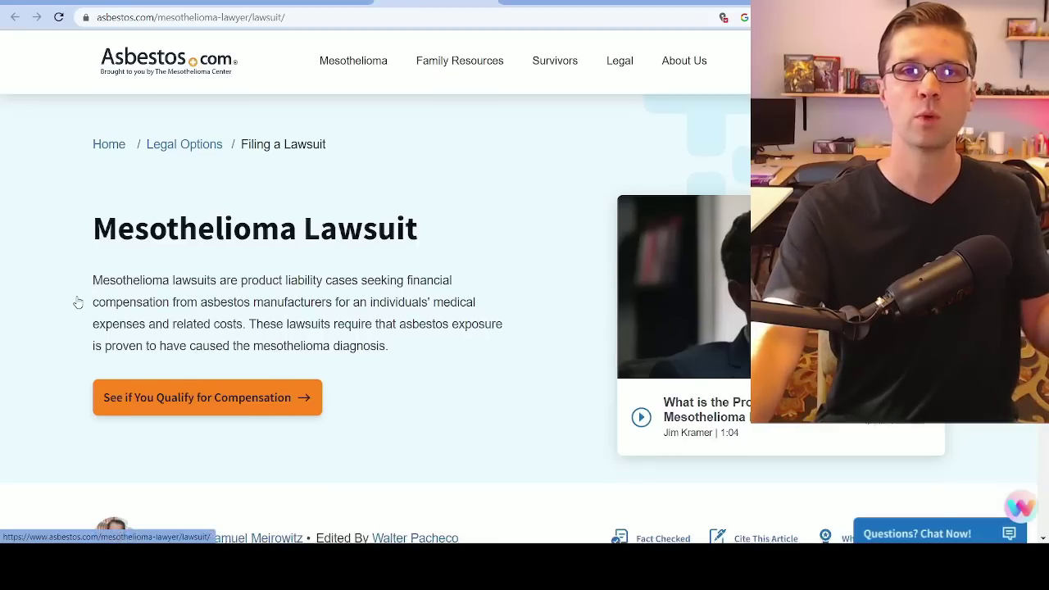
# Examine the asbestos.com Mesothelioma Lawsuit page from lawsuit types through key states, filing steps, litigation history and FAQ.
pyautogui.scroll(-20, 76, 302)
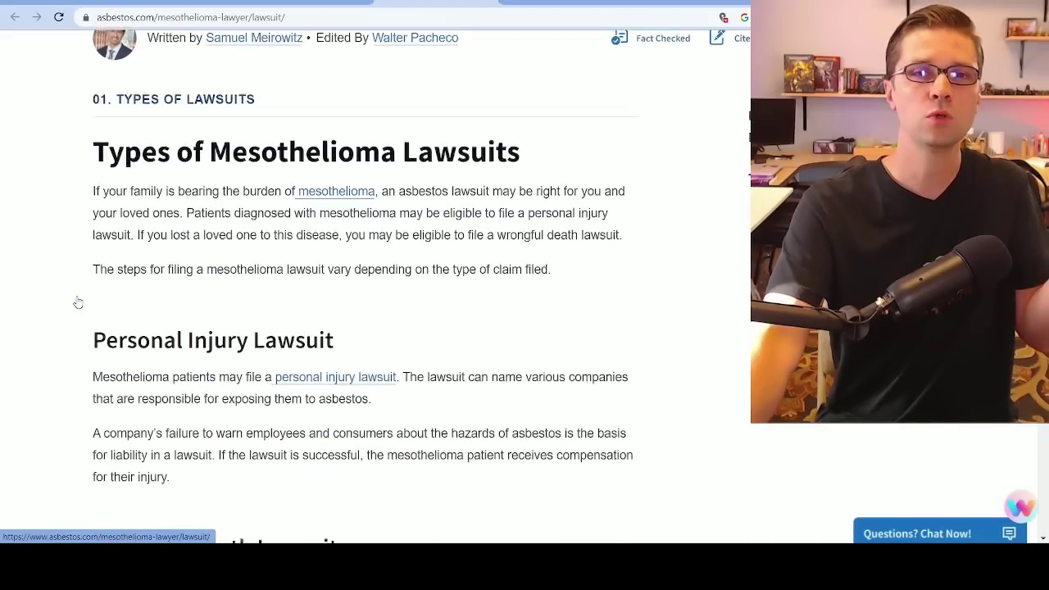
pyautogui.scroll(-16, 78, 306)
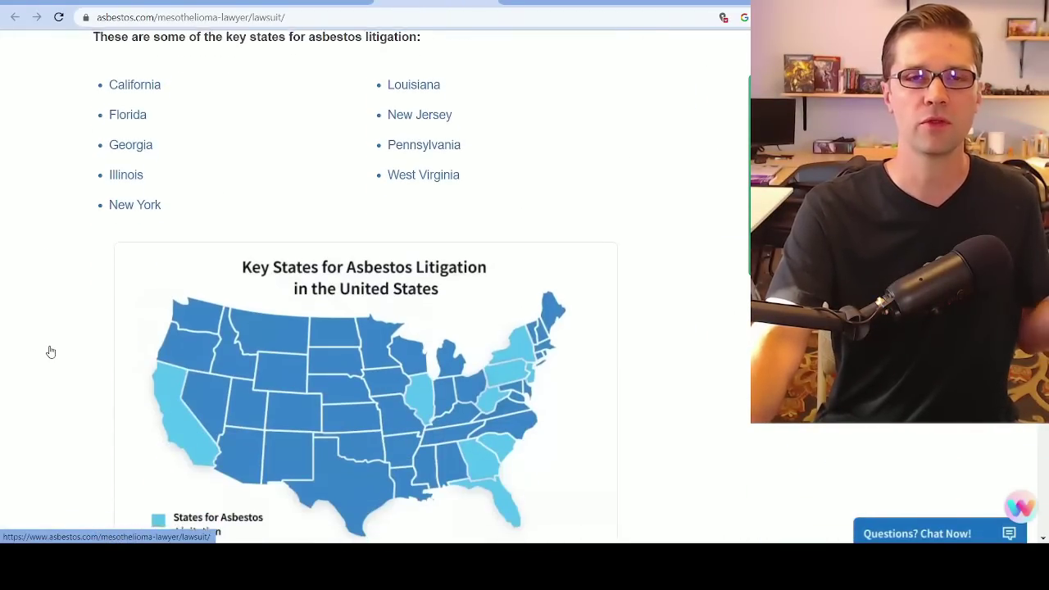
pyautogui.scroll(-20, 51, 358)
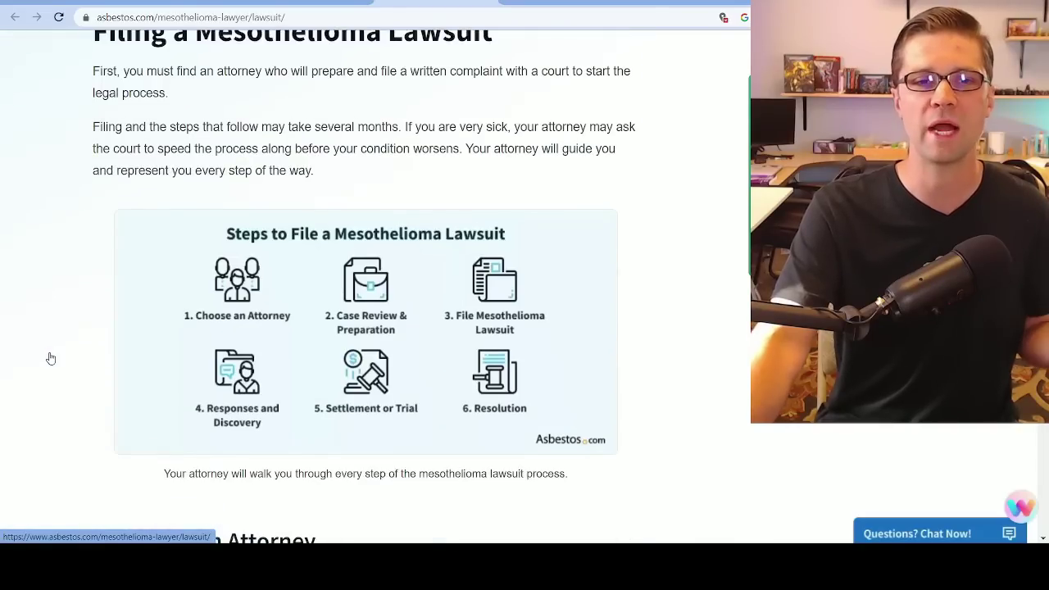
pyautogui.scroll(-15, 51, 358)
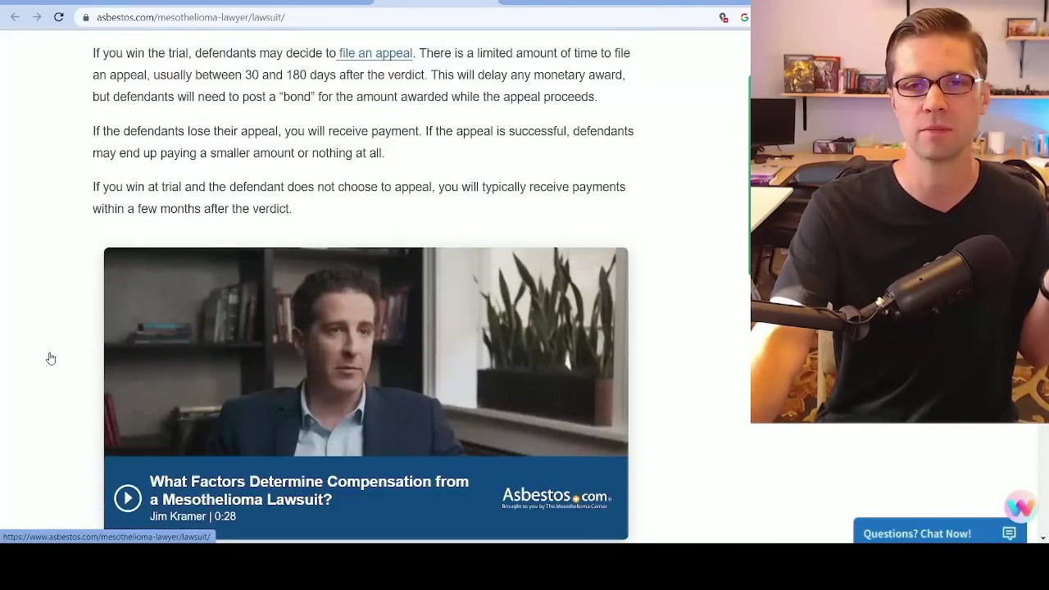
pyautogui.scroll(-12, 50, 355)
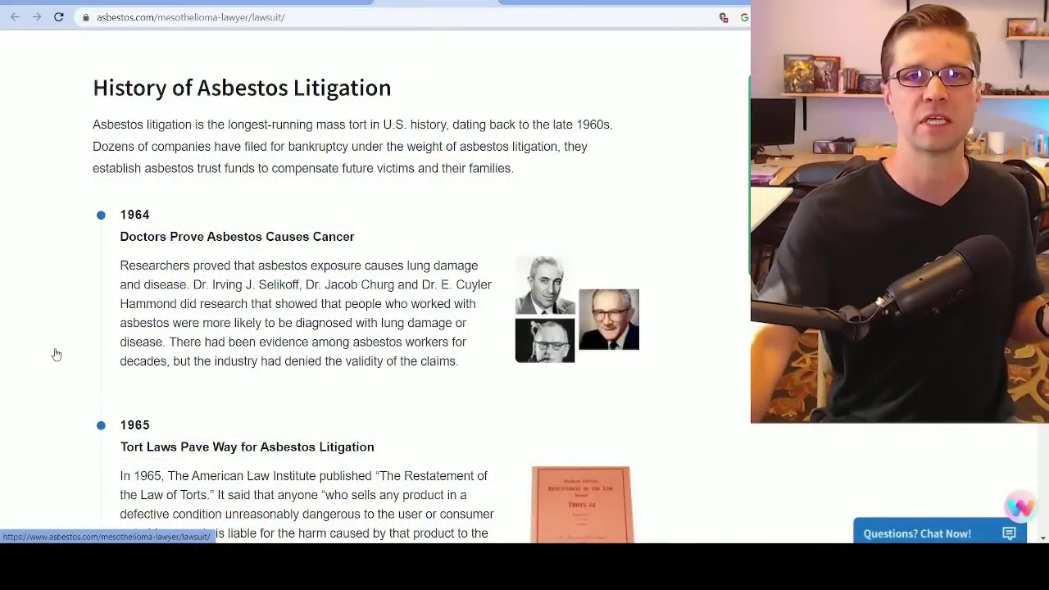
pyautogui.scroll(-12, 56, 354)
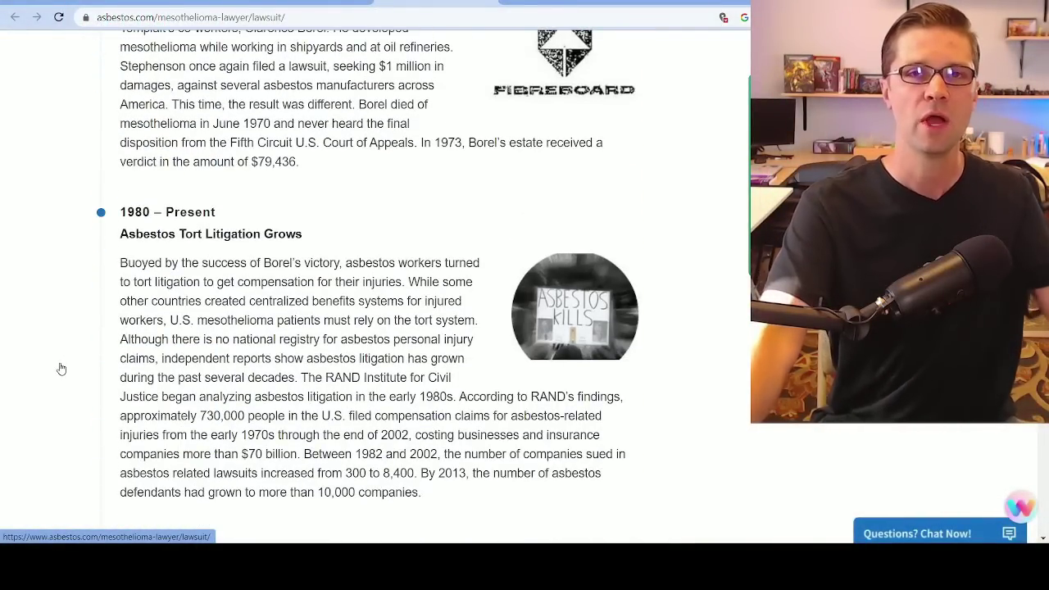
pyautogui.scroll(-15, 45, 385)
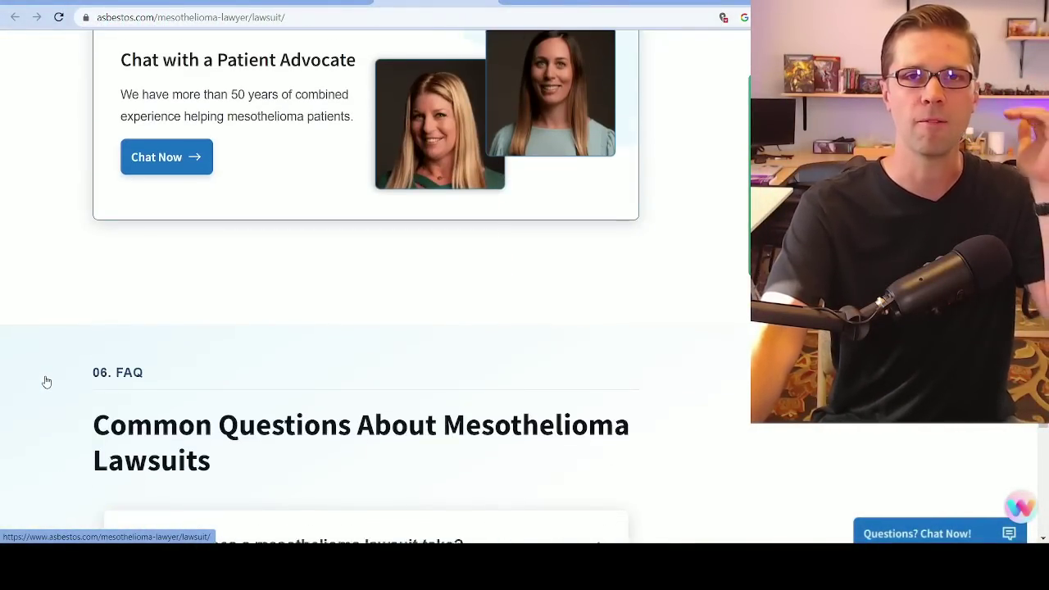
pyautogui.scroll(-3, 46, 383)
pyautogui.scroll(18, 46, 384)
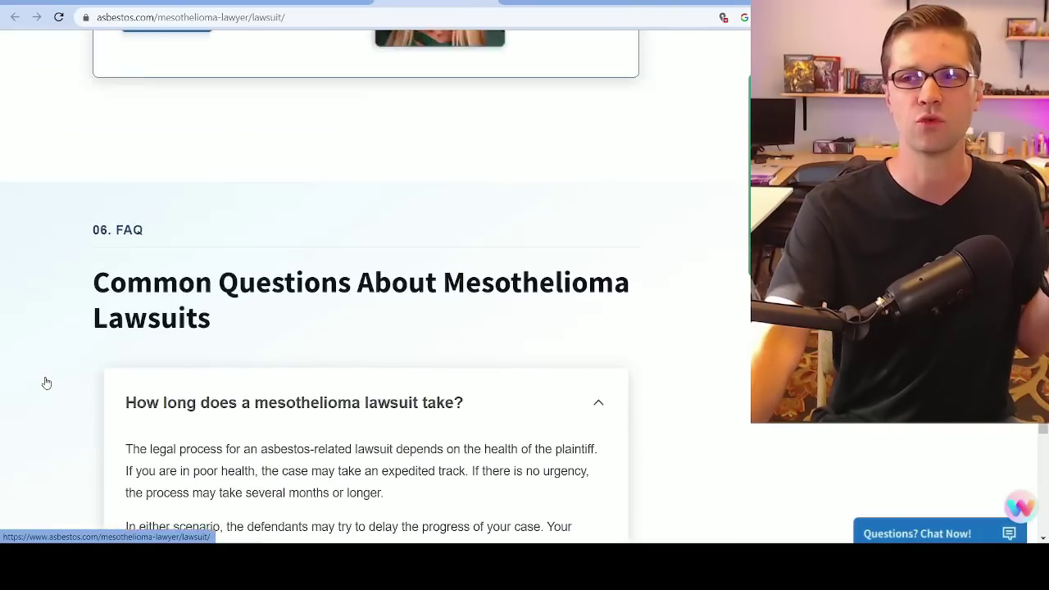
pyautogui.scroll(20, 47, 385)
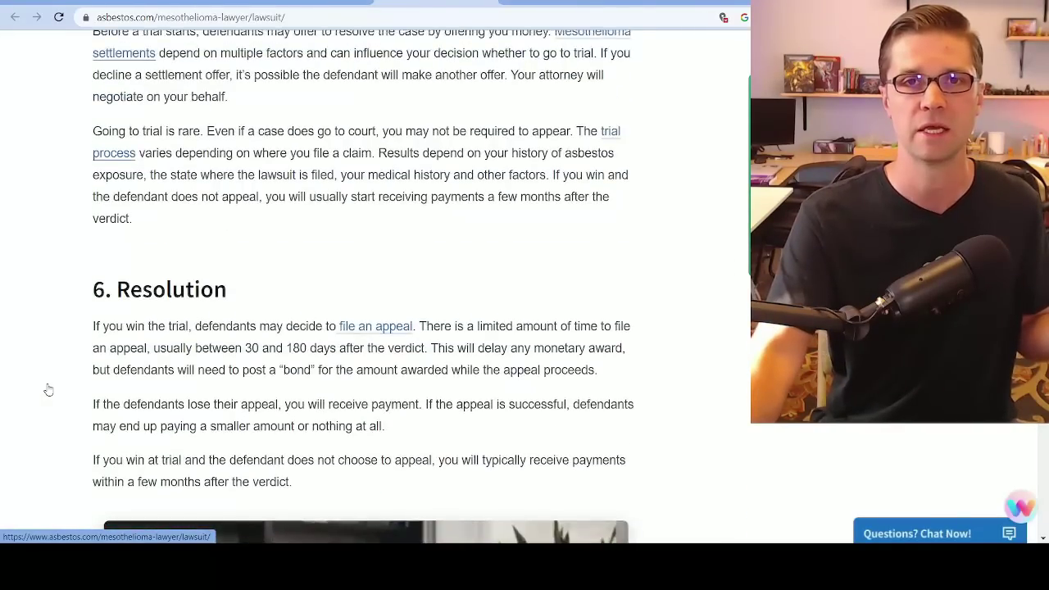
pyautogui.scroll(20, 47, 393)
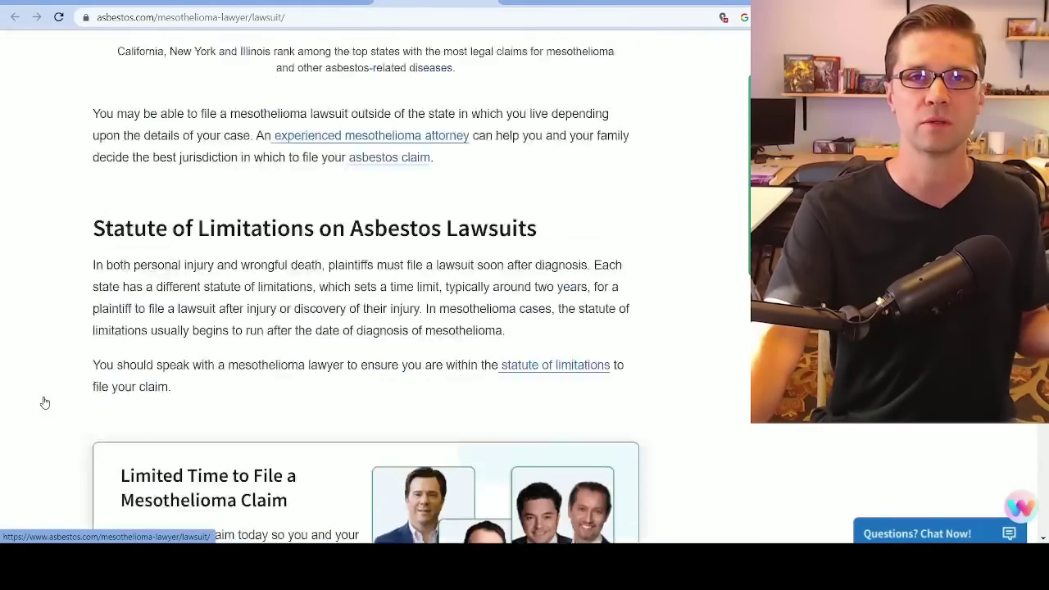
pyautogui.scroll(12, 45, 401)
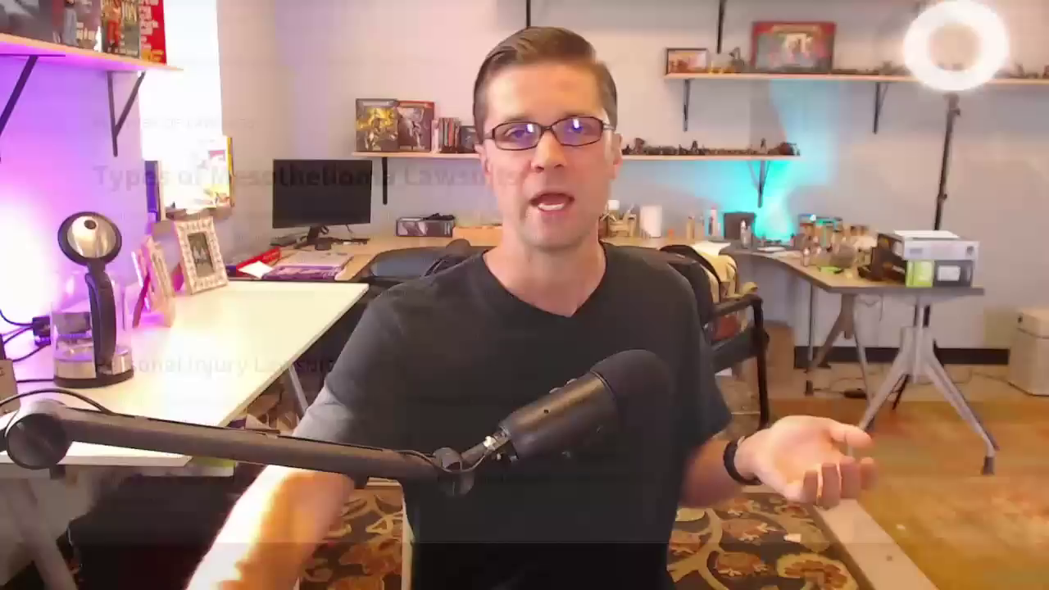